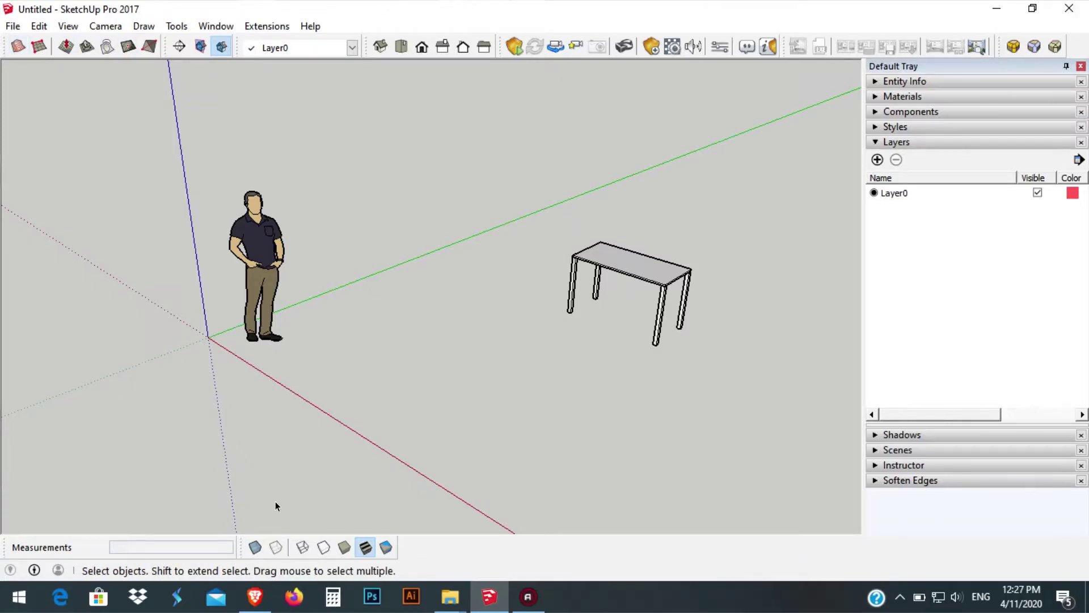
Step: Show the Getting Started toolbar through the toolbar settings and close the settings
right_click(1081, 51)
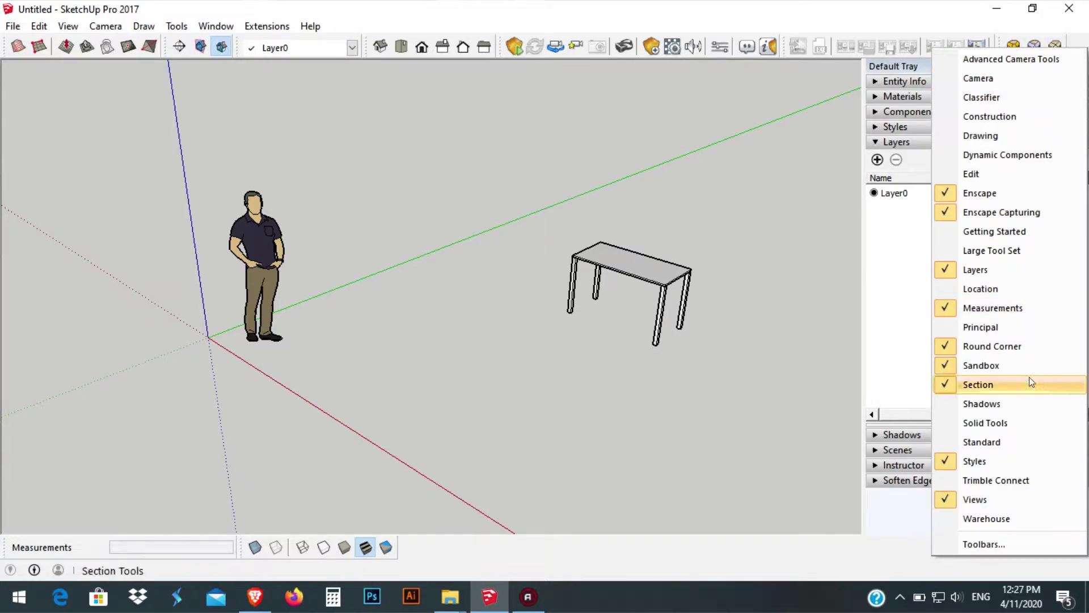
left_click(1031, 544)
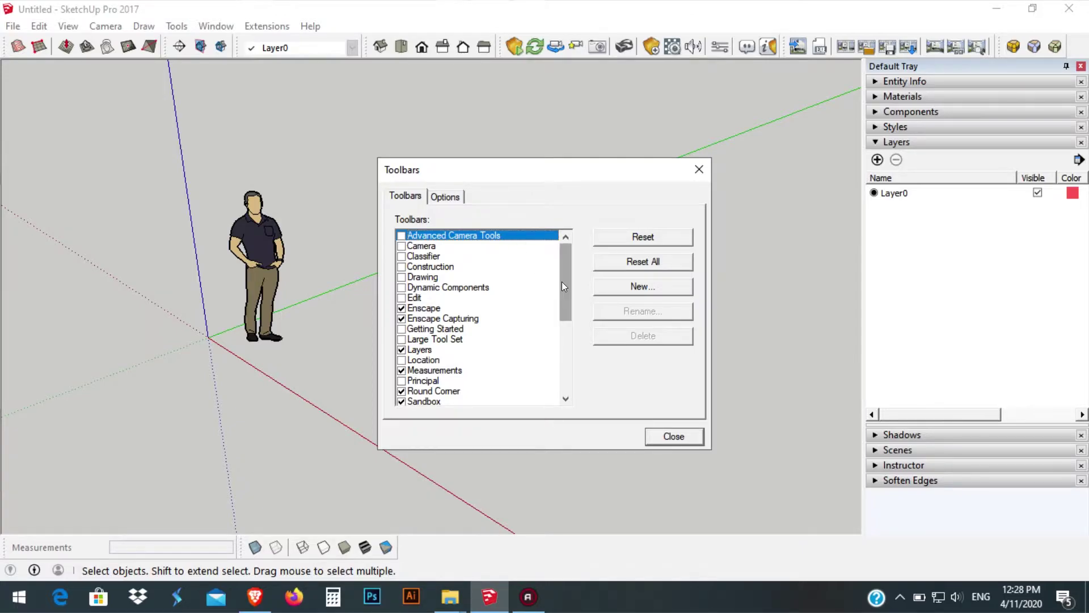
left_click_drag(567, 273, 583, 251)
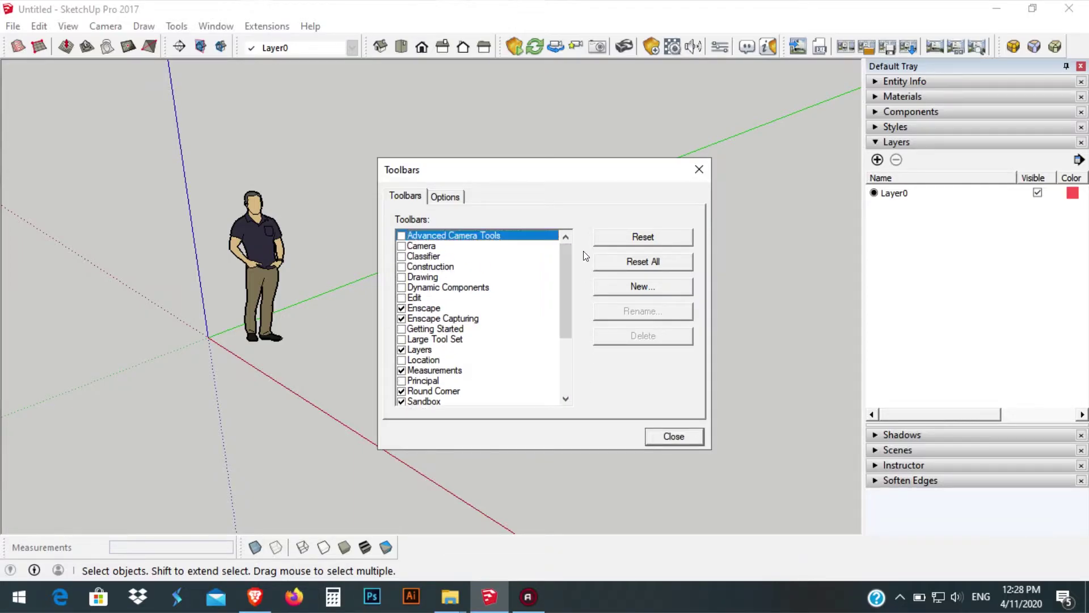
left_click(402, 329)
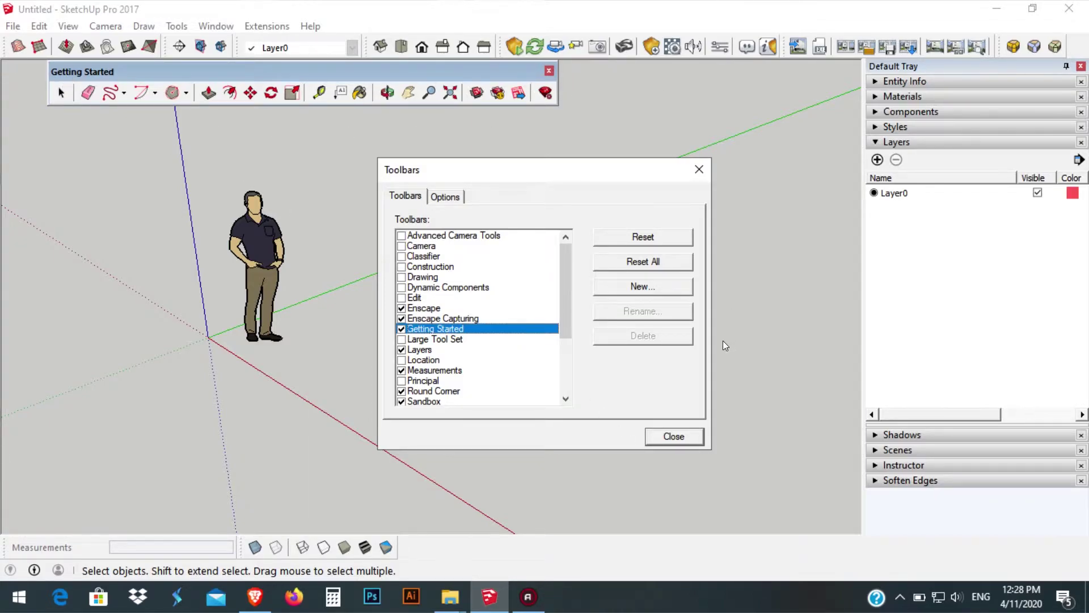
left_click(674, 437)
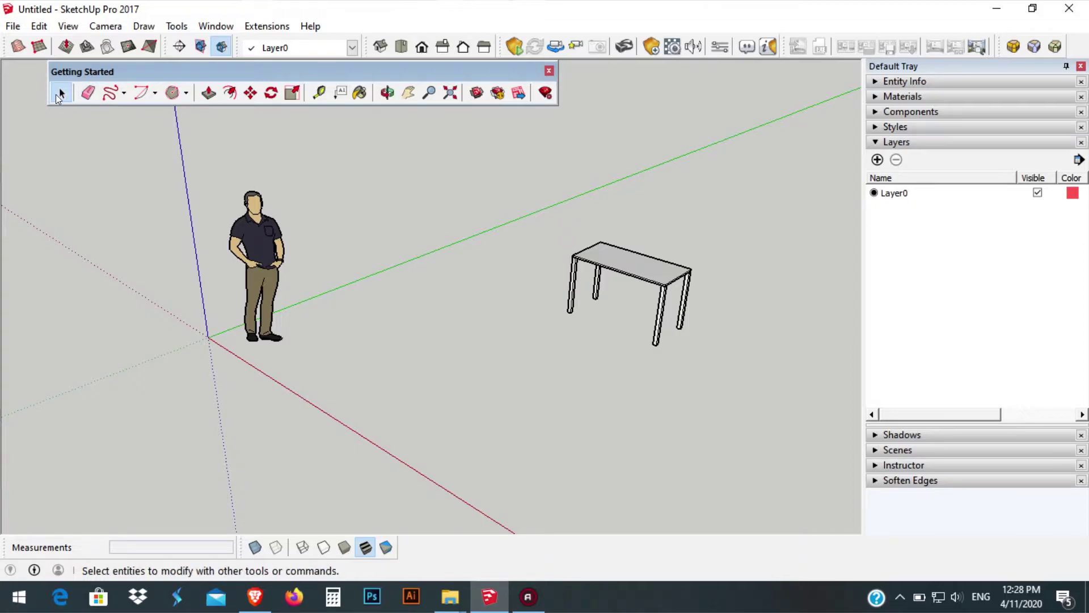
Step: Select the table with a crossing selection that only partly encloses the scene, and clear the selection
left_click(60, 94)
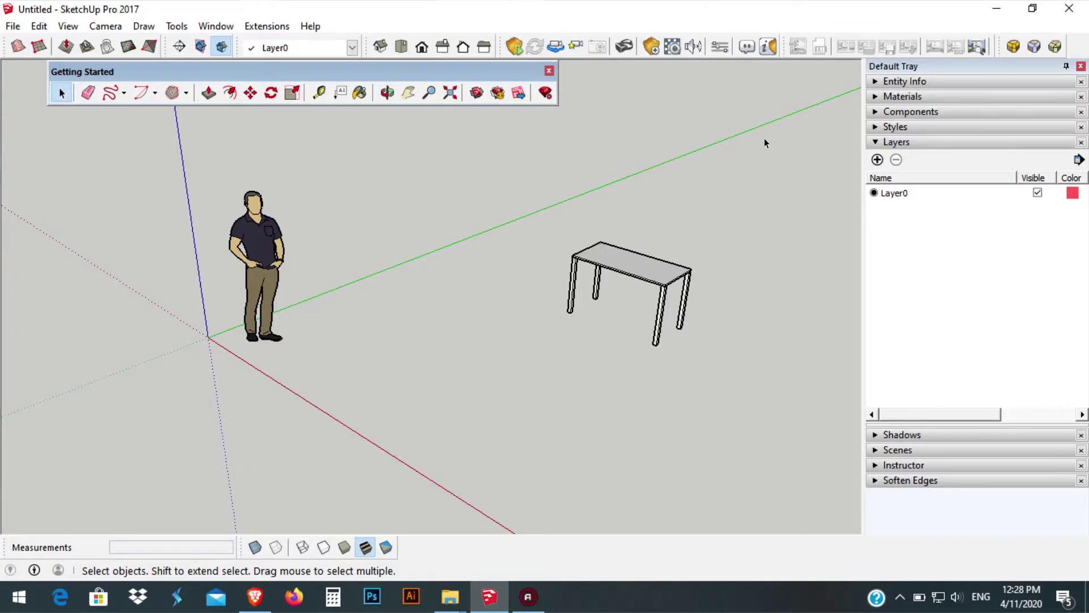
left_click_drag(775, 130, 348, 417)
left_click_drag(347, 417, 346, 414)
left_click(142, 165)
Step: Select the standing figure with an enclosing window selection, and do the same for the whole table
left_click_drag(89, 121, 624, 406)
left_click(644, 210)
left_click_drag(530, 200, 751, 425)
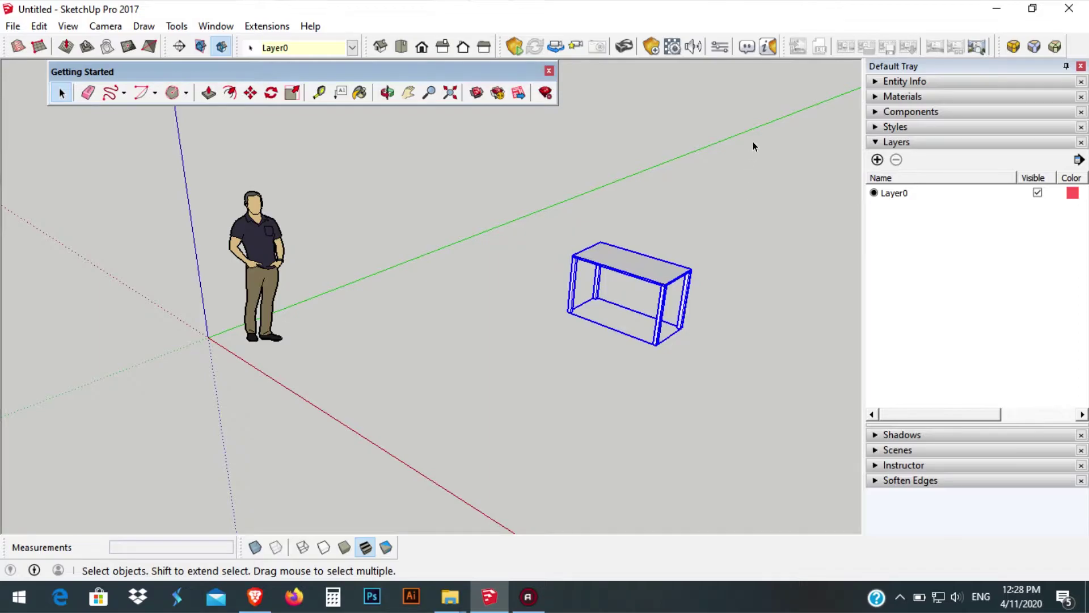
Step: Crossing-select the table and the figure together, and replace that with a window selection enclosing only the figure
left_click_drag(773, 122, 267, 424)
left_click_drag(267, 424, 268, 424)
left_click(663, 423)
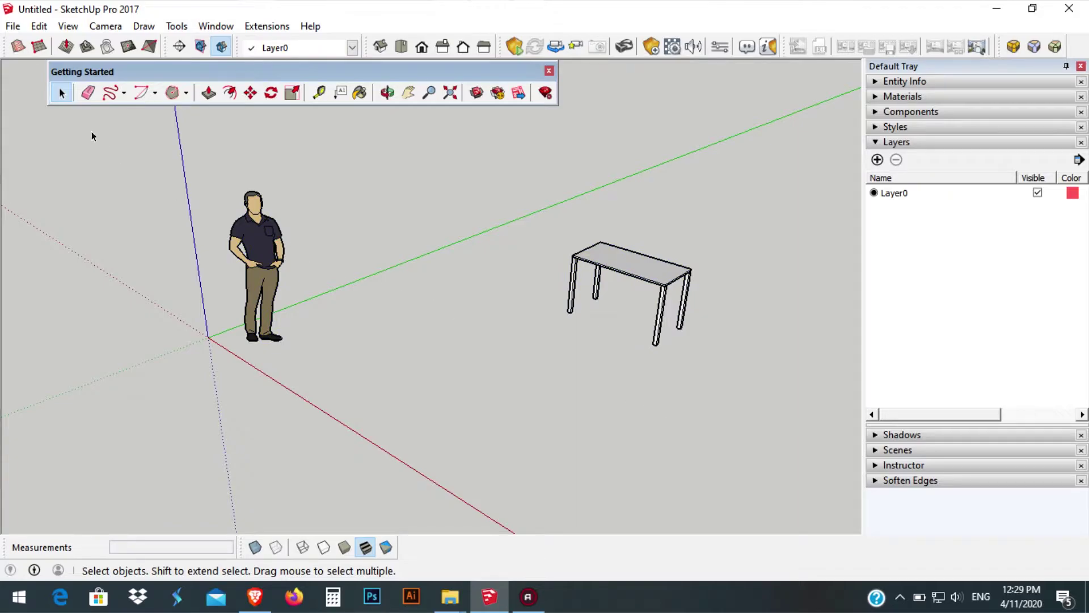
left_click_drag(82, 132, 628, 434)
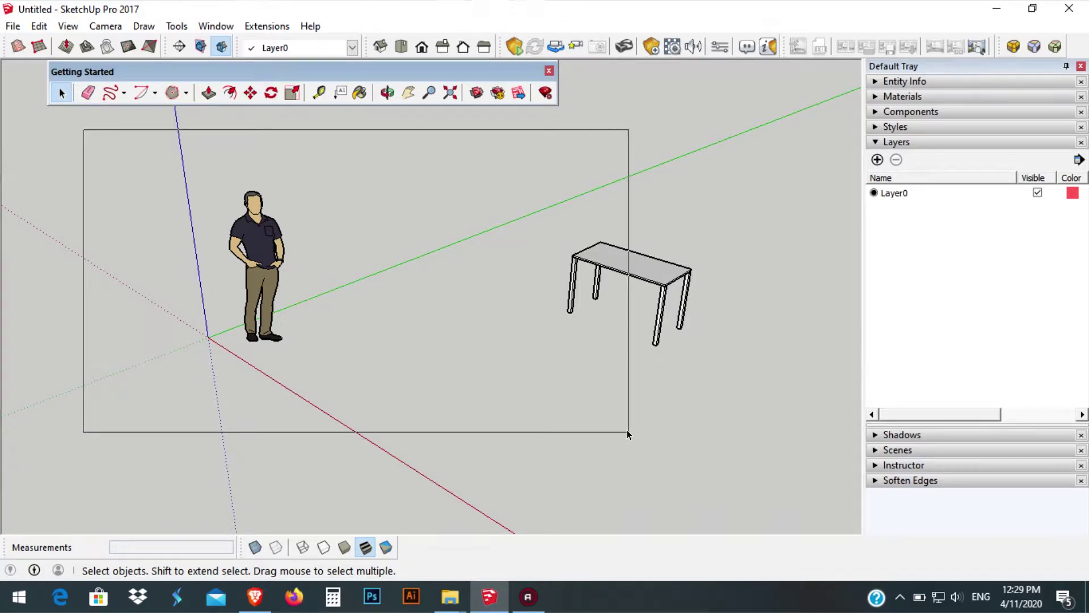
left_click_drag(627, 434, 628, 434)
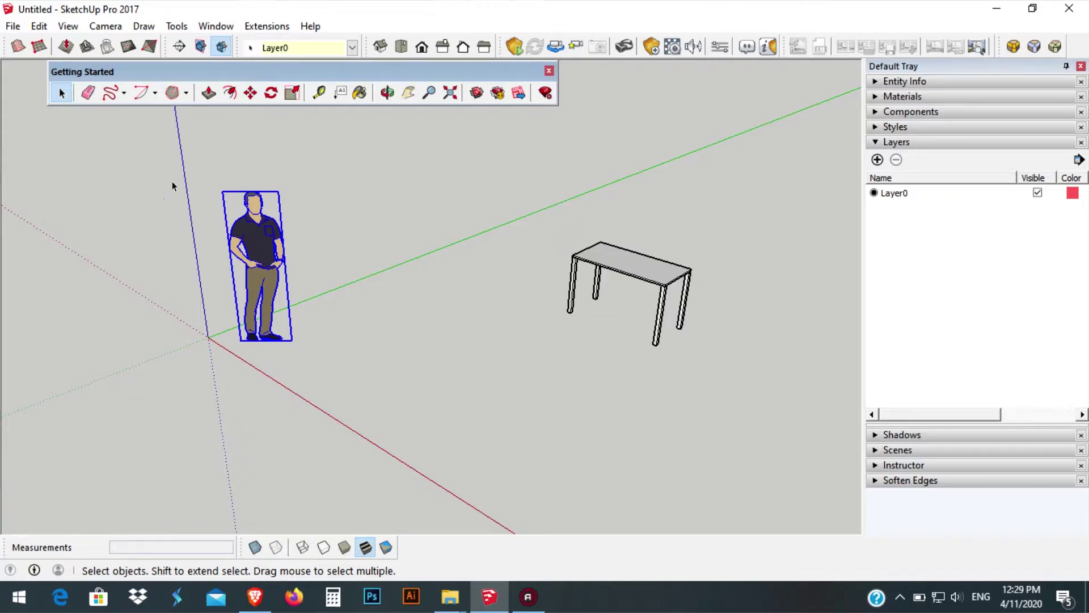
Step: Erase the standing figure with the Eraser tool and undo the deletion
left_click(90, 94)
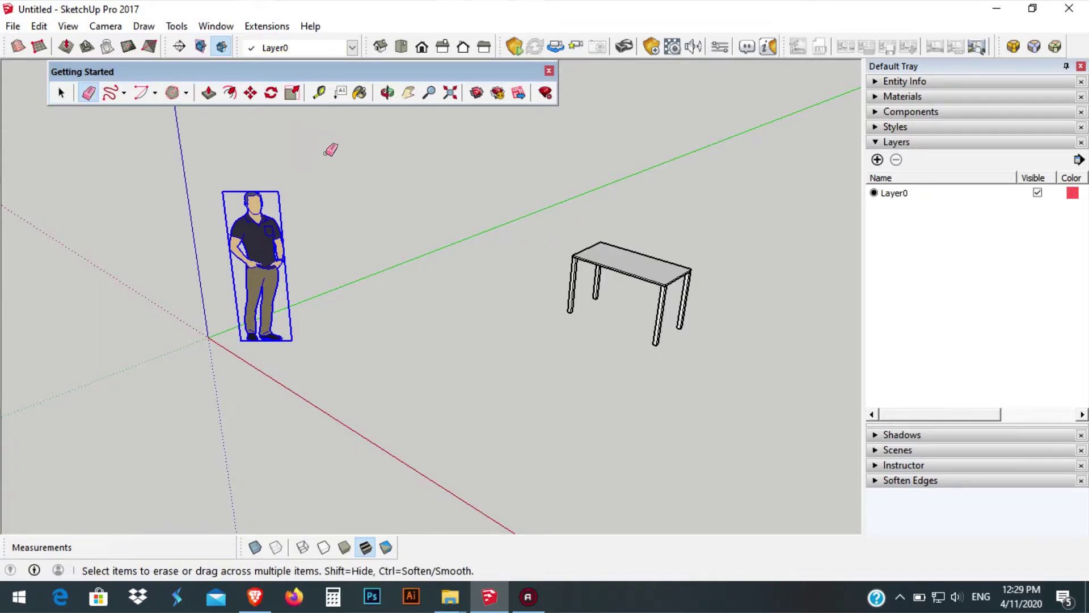
left_click(288, 229)
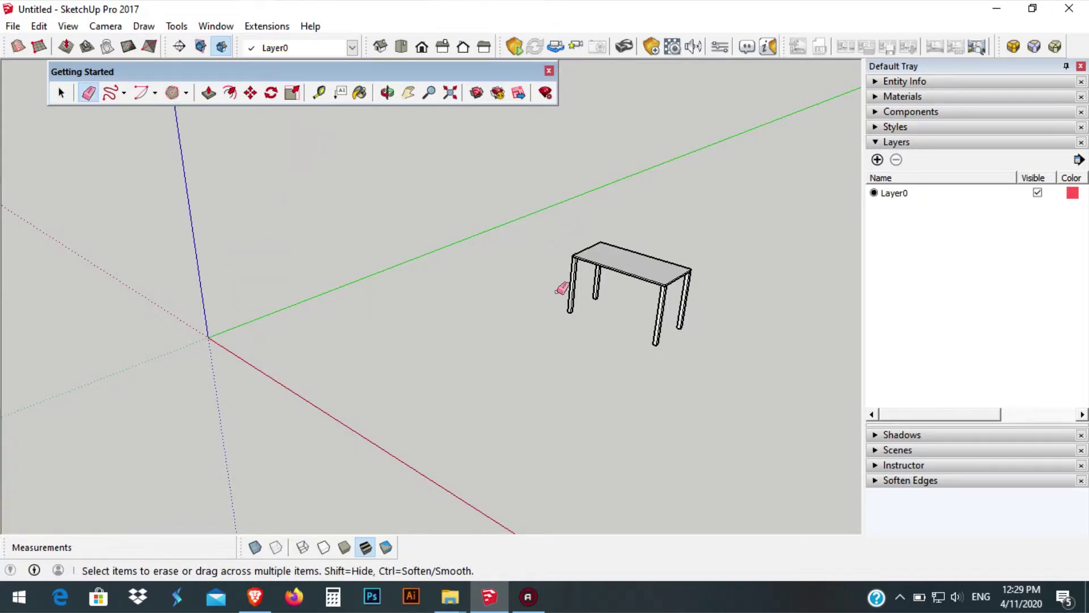
key("space")
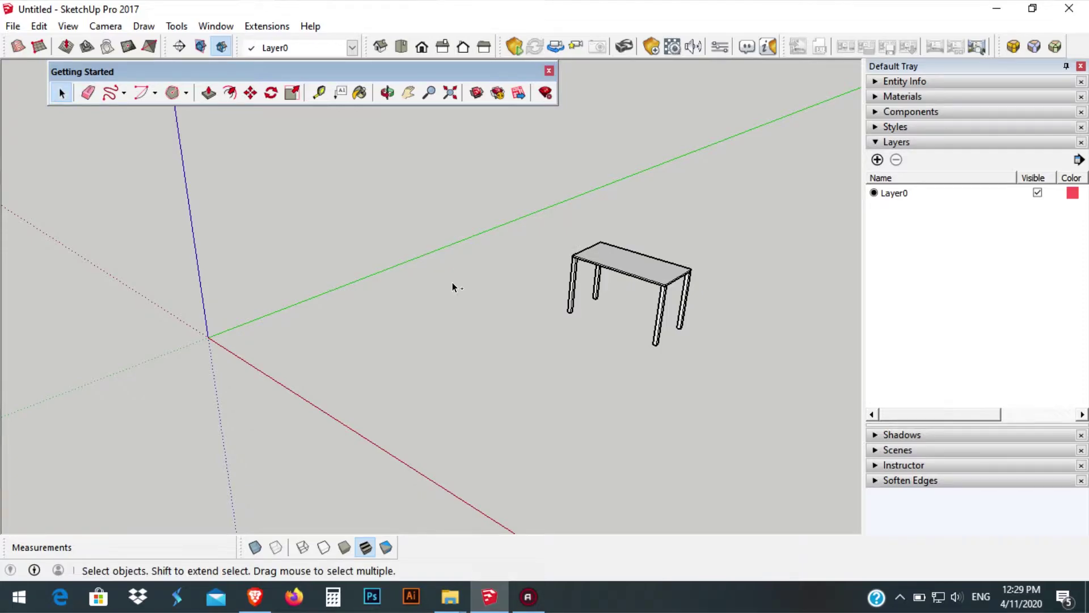
key("ctrl+z")
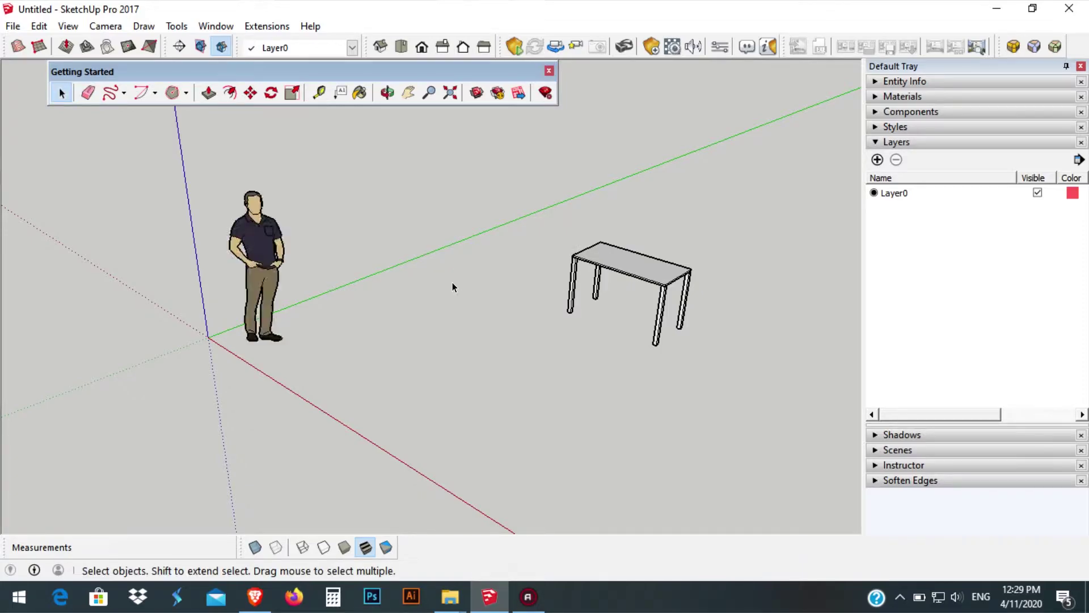
Step: Draw a single straight line parallel to the green axis on the ground between the figure and the table
left_click(124, 93)
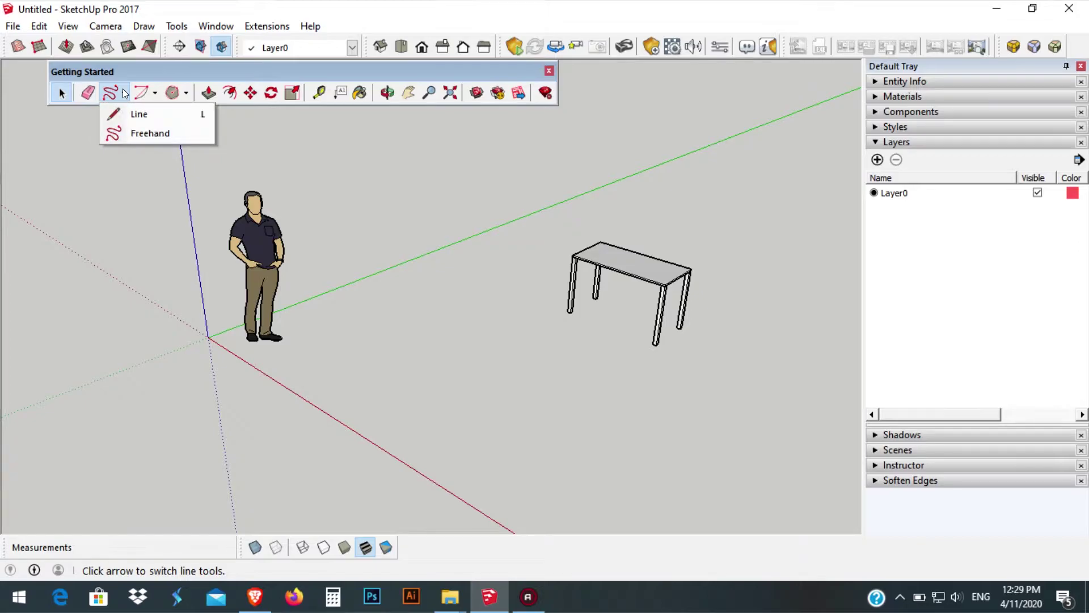
left_click(136, 115)
left_click(288, 366)
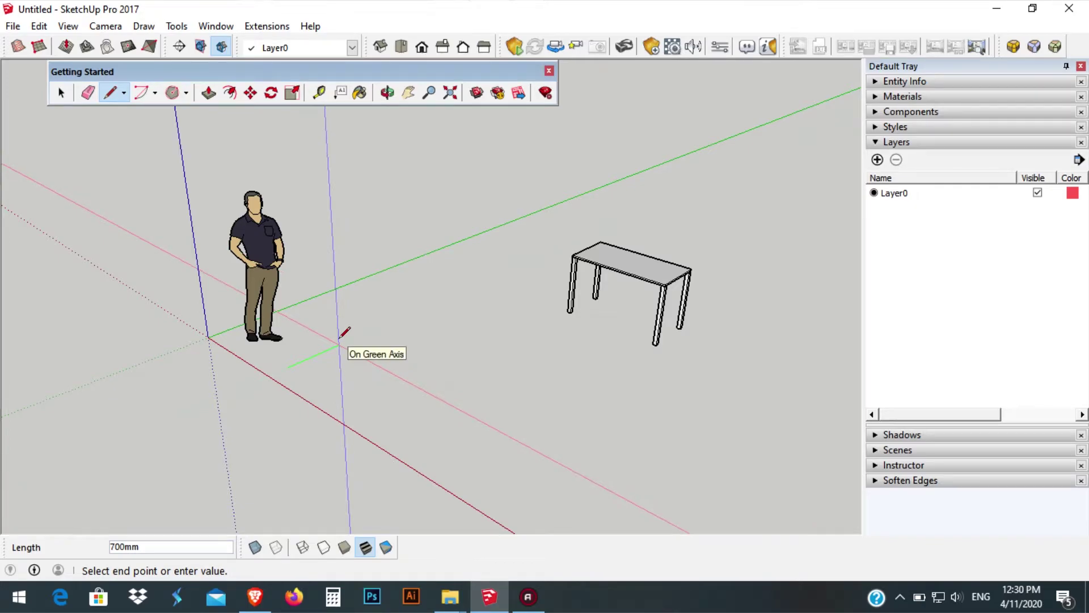
left_click(497, 272)
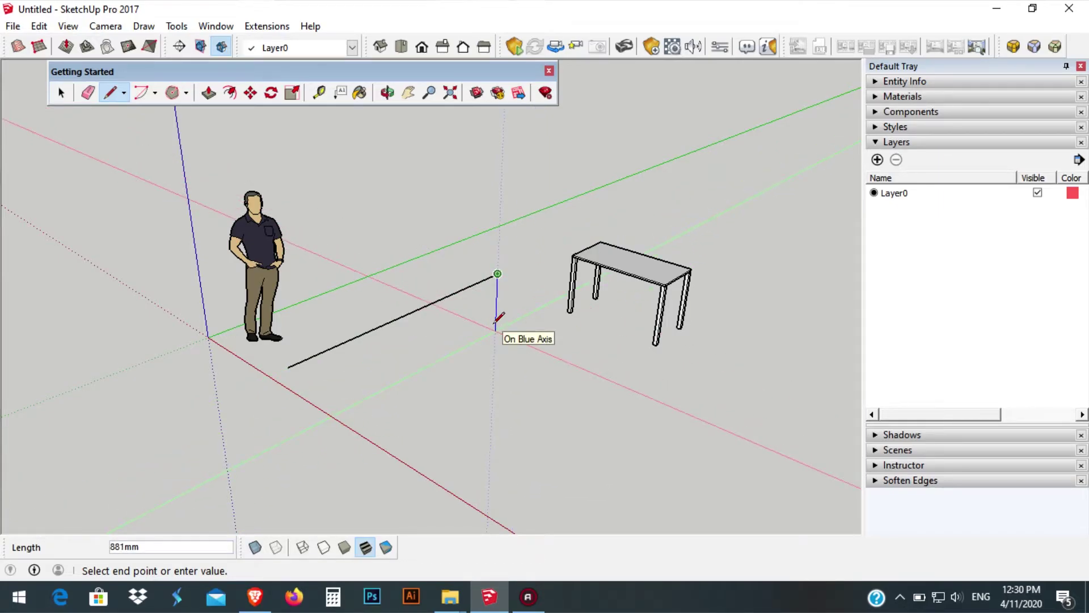
key("space")
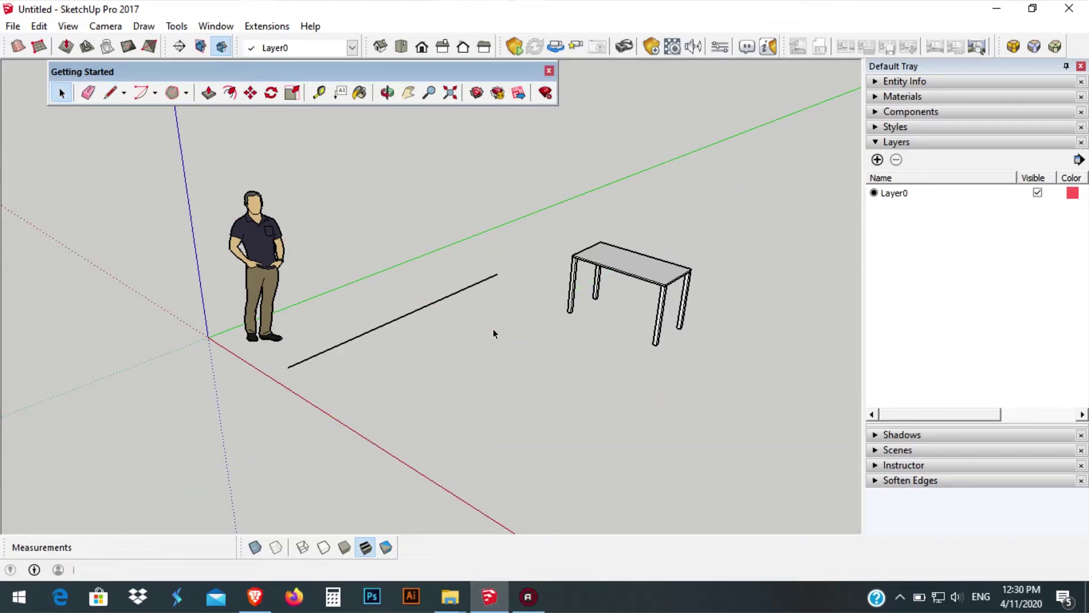
Step: Draw a closed, wavy freehand shape on the ground in front of the straight line and the table
scroll(485, 284, "down", 2)
middle_click_drag(484, 284, 382, 243, "shift")
scroll(370, 246, "up", 2)
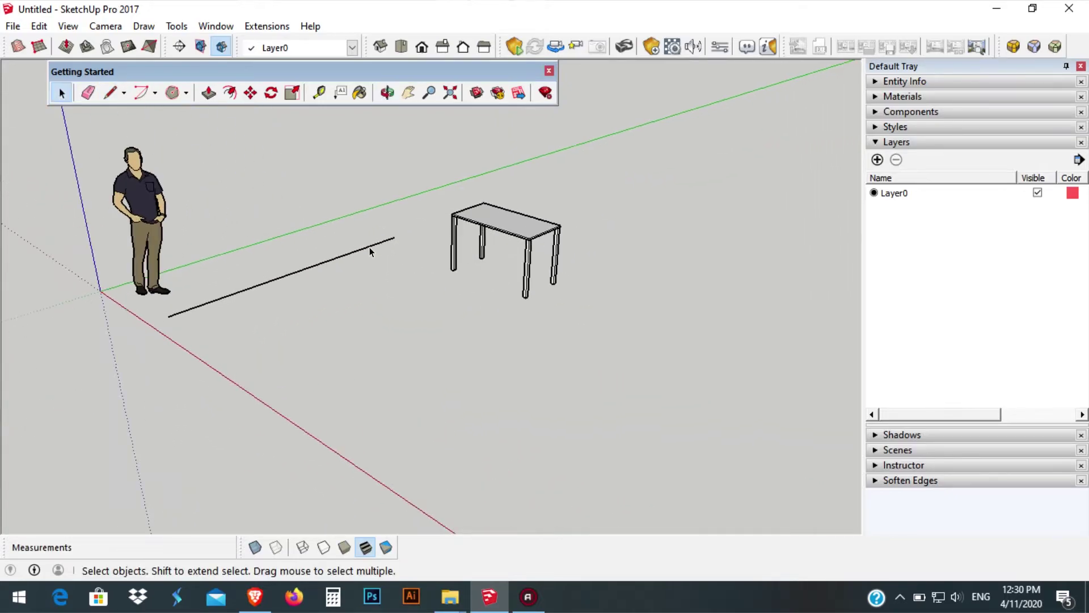
left_click(124, 92)
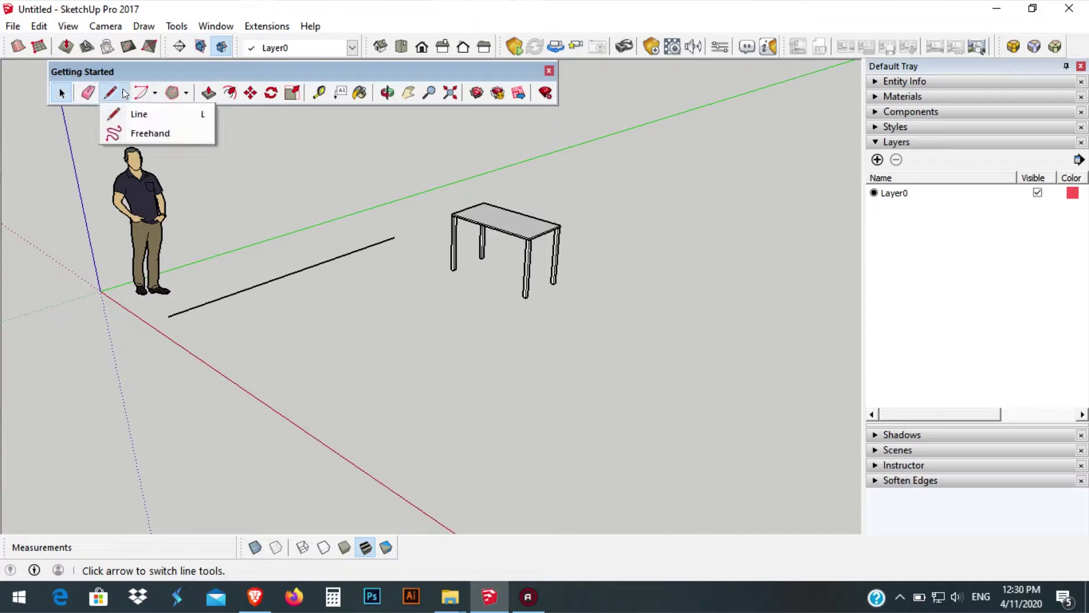
left_click(146, 134)
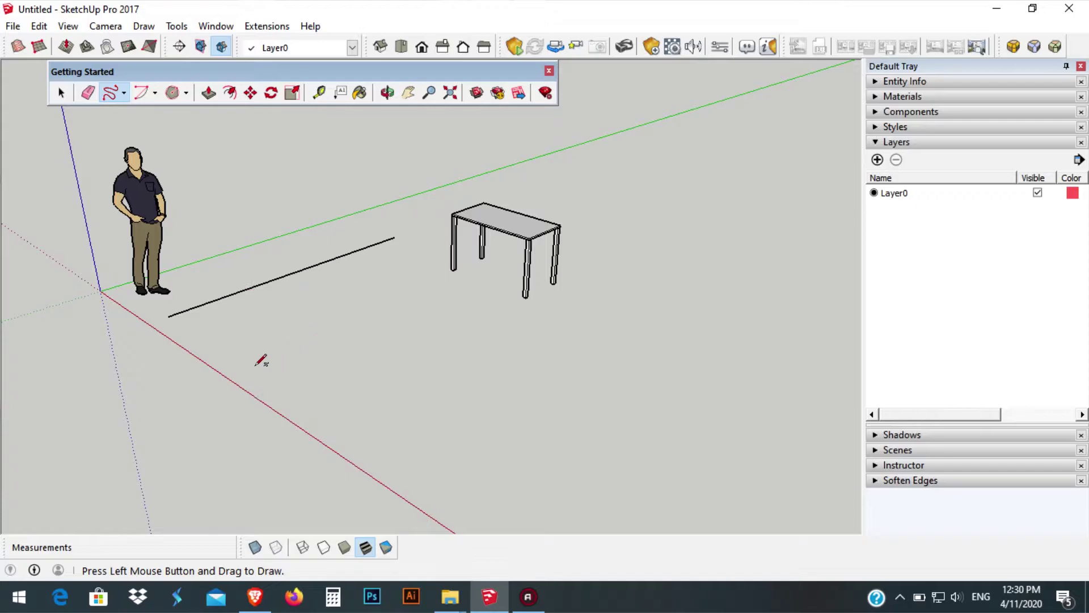
mouse_move(251, 366)
left_mouse_down()
mouse_move(277, 332)
mouse_move(320, 321)
mouse_move(527, 312)
mouse_move(593, 375)
mouse_move(457, 348)
mouse_move(440, 401)
mouse_move(358, 345)
mouse_move(323, 406)
mouse_move(250, 366)
left_mouse_up()
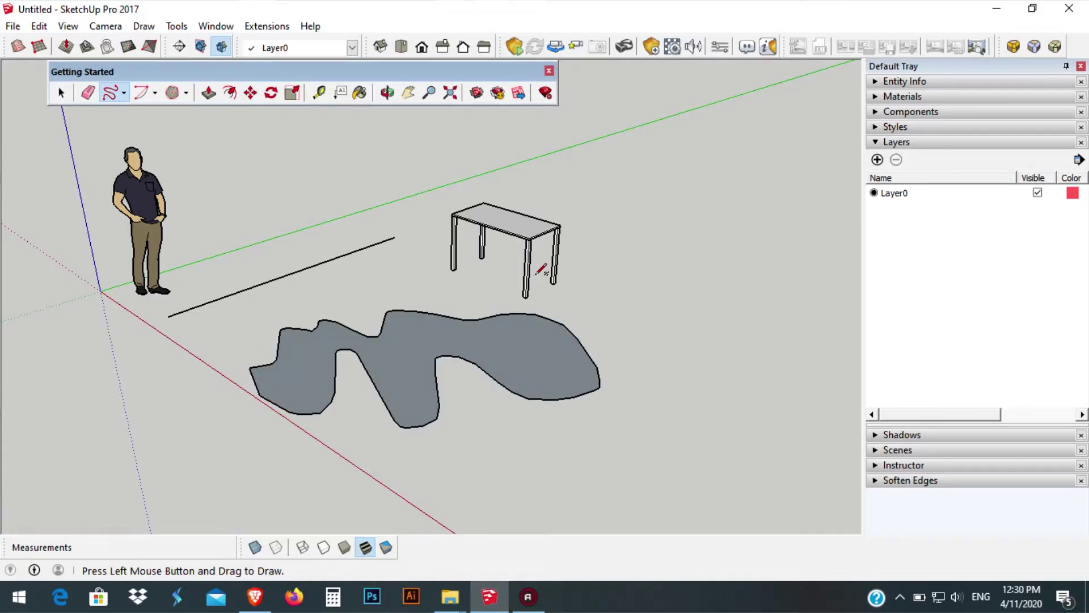
Step: Draw a 90-degree arc from its centre beside the freehand shape, starting along the red axis with a radius of about 2460 mm
mouse_move(352, 244)
middle_mouse_down()
mouse_move(511, 328)
mouse_move(635, 359)
mouse_move(321, 398)
mouse_move(351, 278)
mouse_move(359, 323)
mouse_move(472, 339)
middle_mouse_up()
scroll(468, 344, "down", 3)
scroll(570, 367, "up", 4)
key("space")
middle_click_drag(569, 372, 298, 264)
left_click(153, 91)
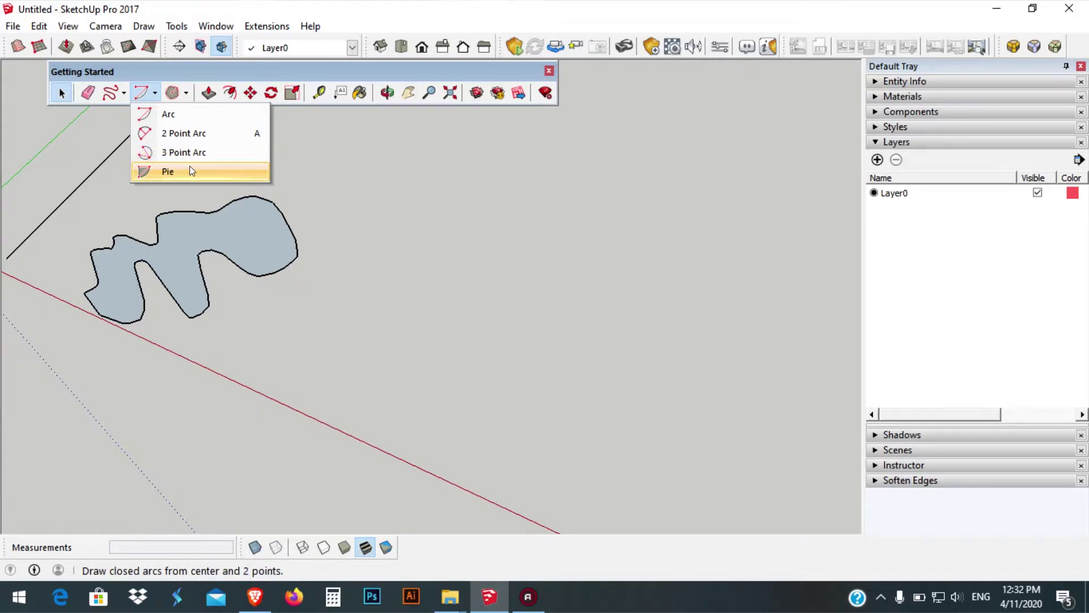
left_click(189, 114)
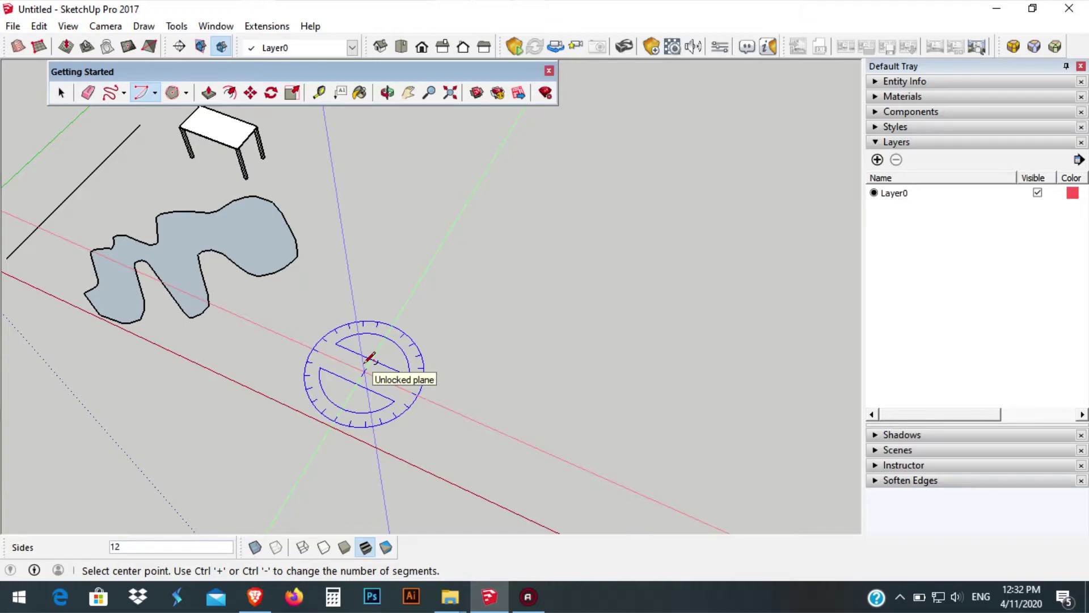
left_click(364, 372)
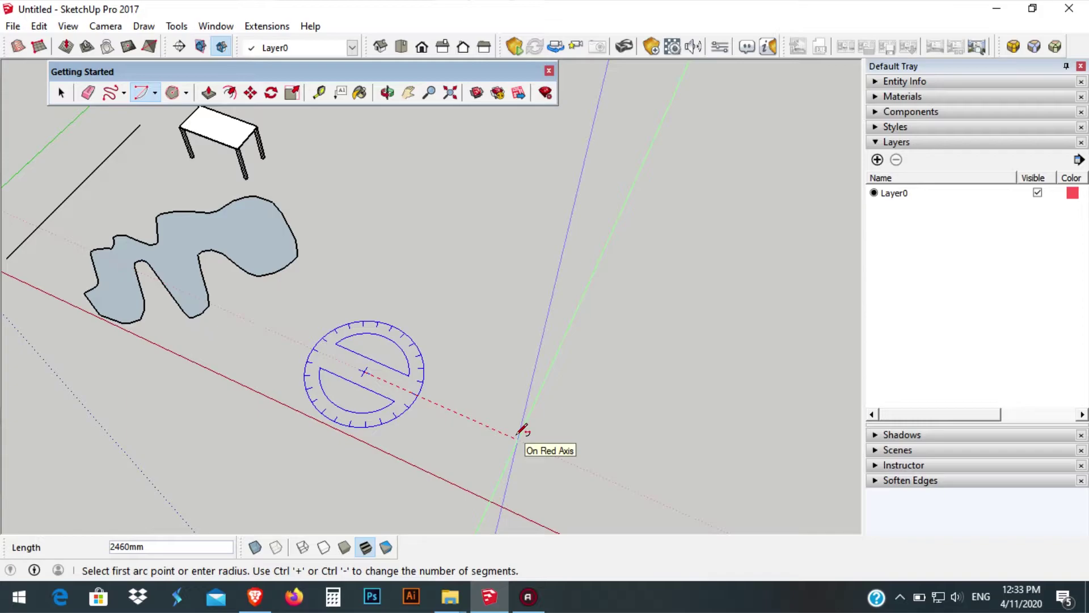
left_click(517, 435)
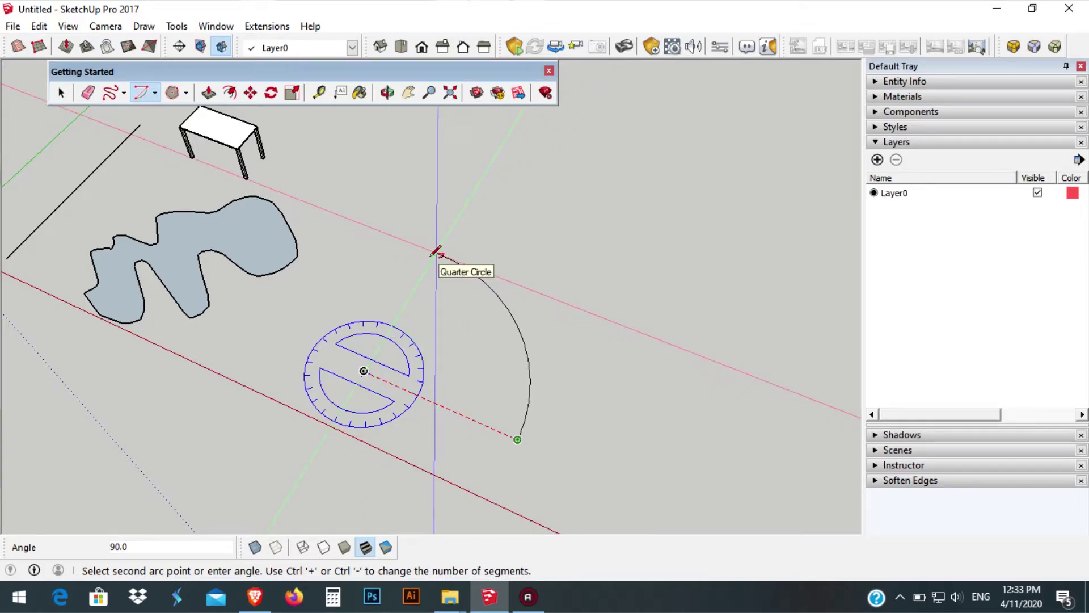
left_click(436, 252)
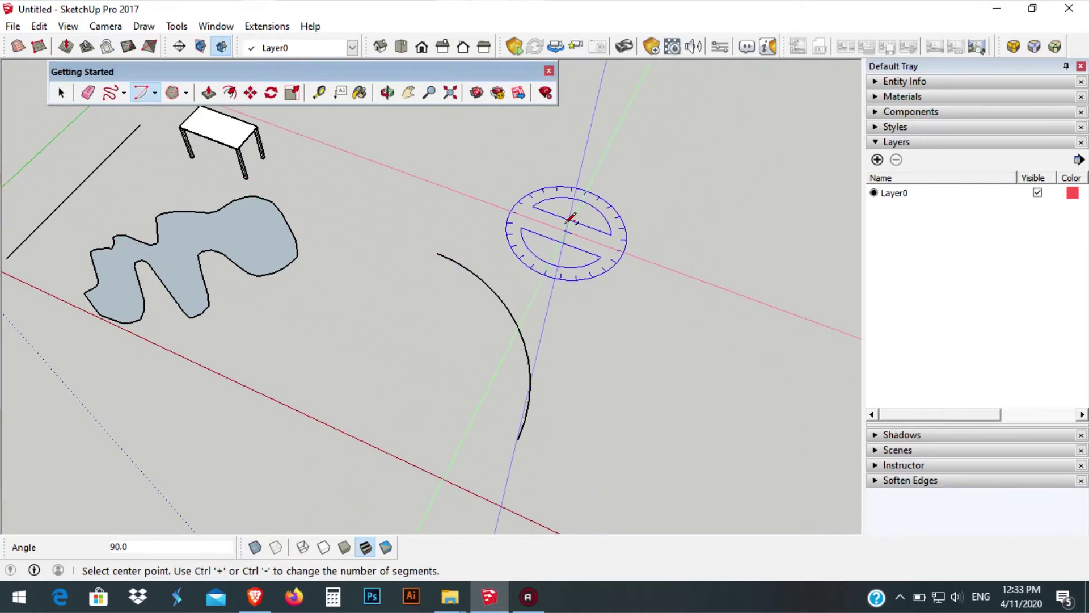
key("space")
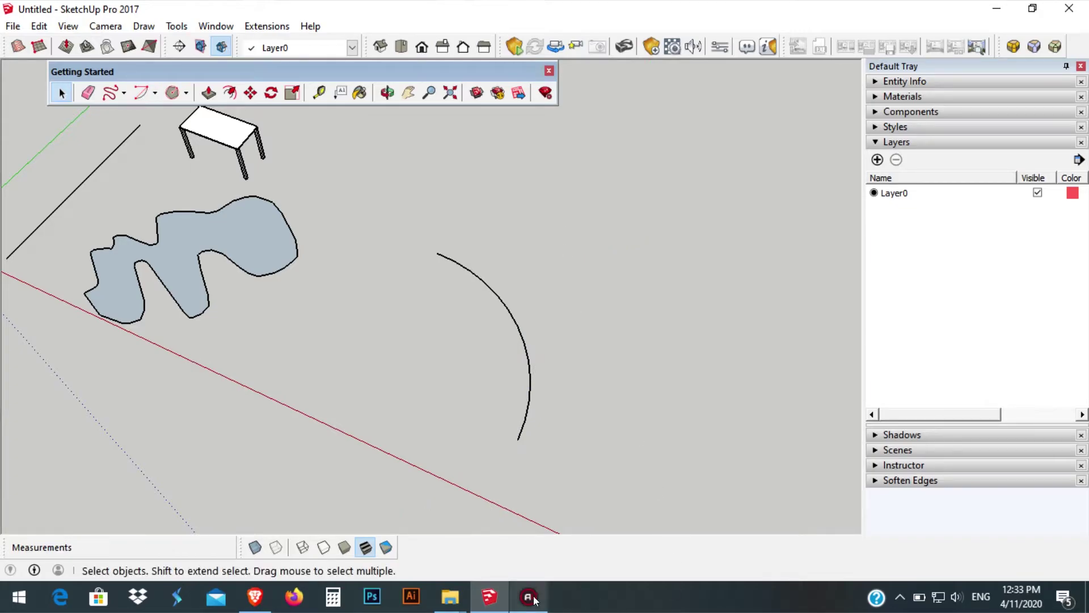
mouse_move(533, 599)
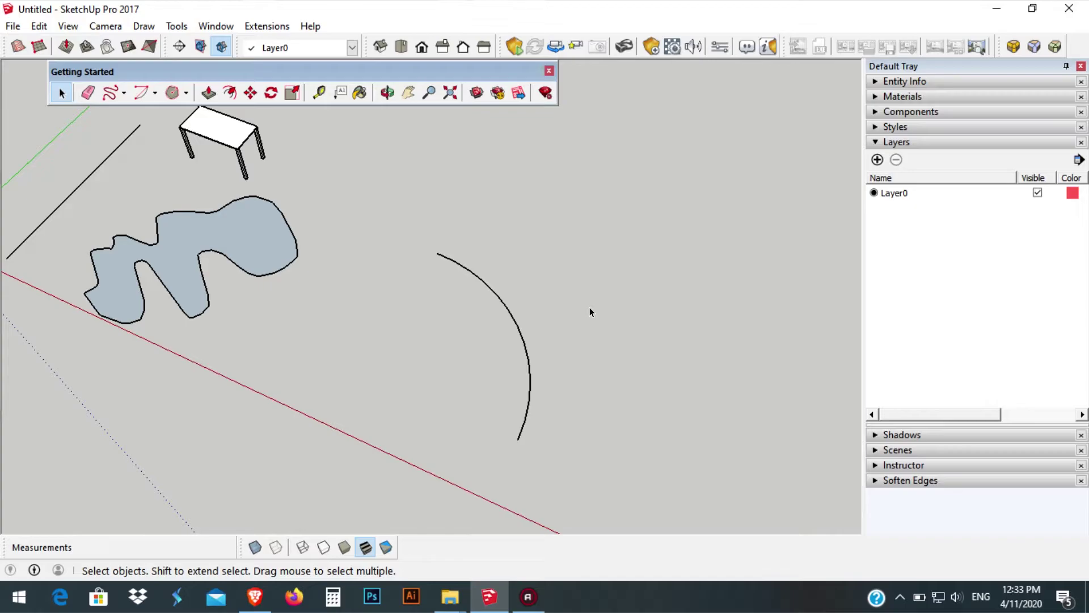
Step: Draw an upright 2 Point Arc beyond the first arc, with its endpoints about 3620 mm apart along the red axis and its bulge upward
left_click(154, 93)
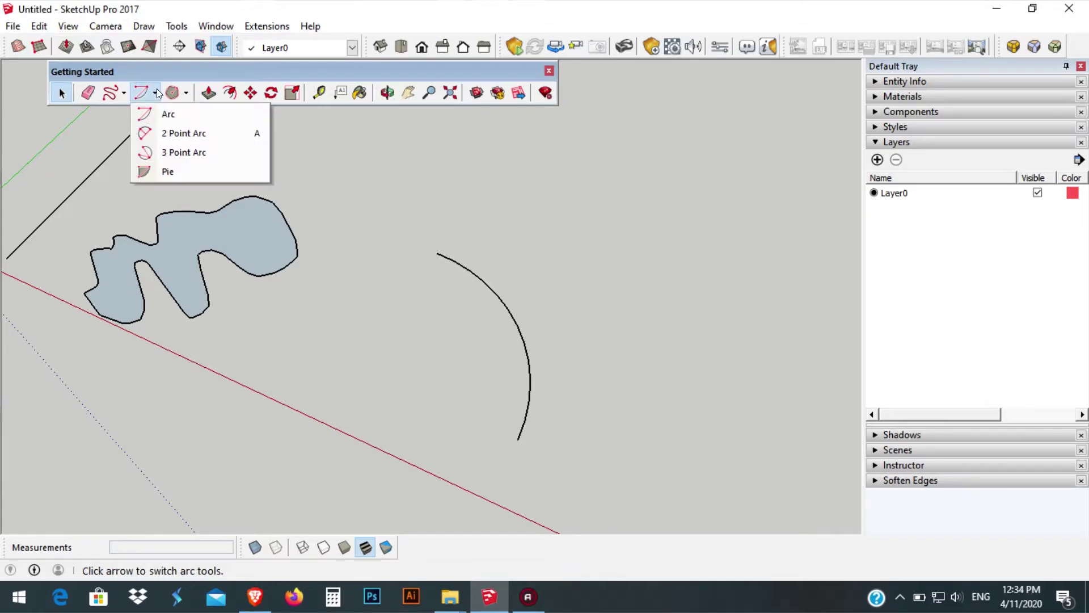
left_click(169, 133)
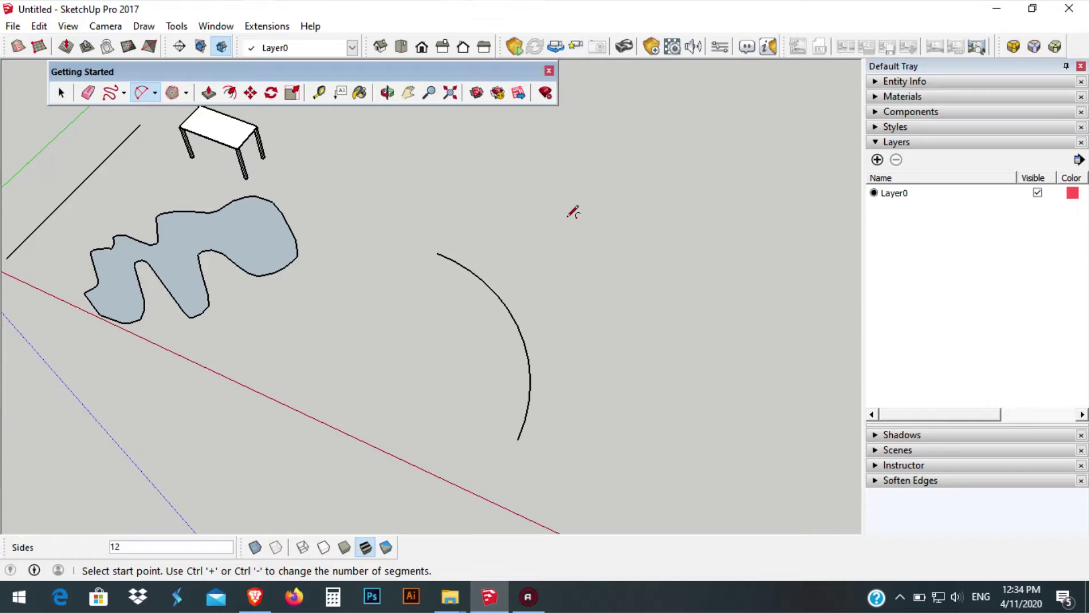
scroll(573, 208, "down", 6)
scroll(686, 316, "up", 3)
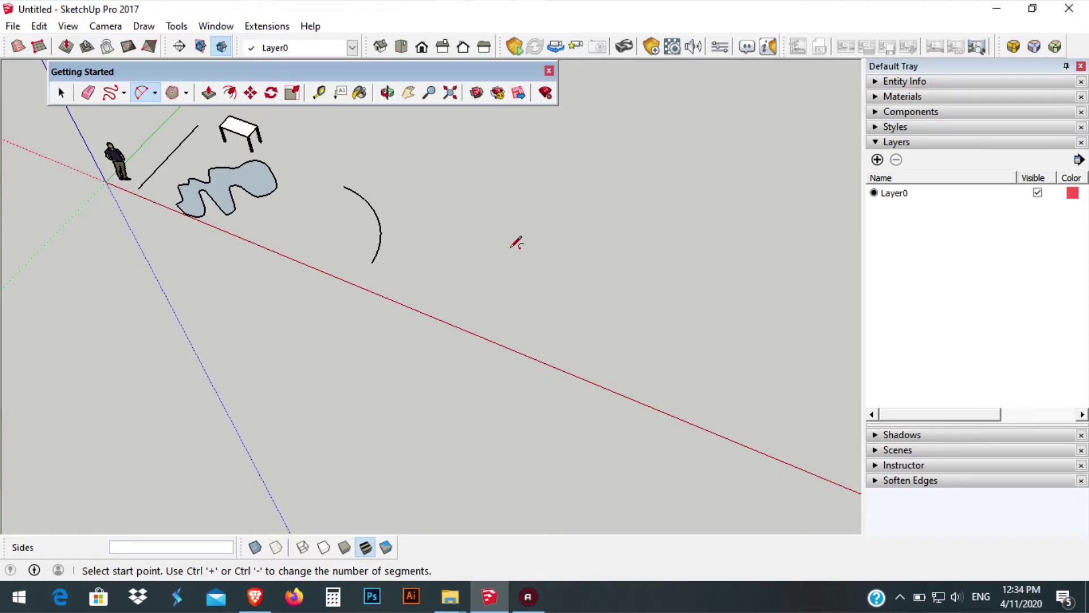
left_click(482, 278)
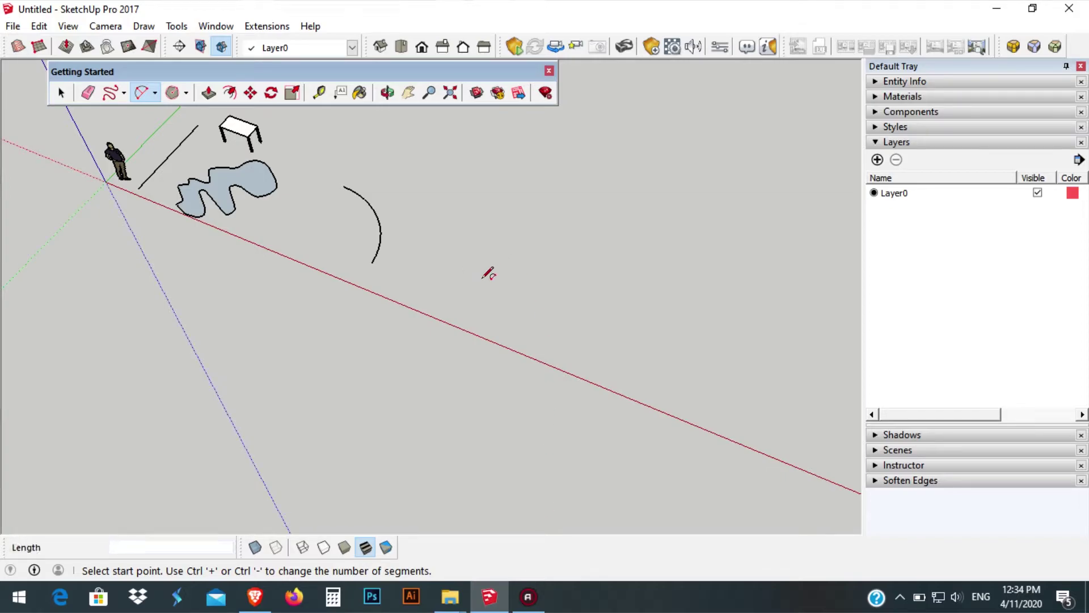
left_click(483, 283)
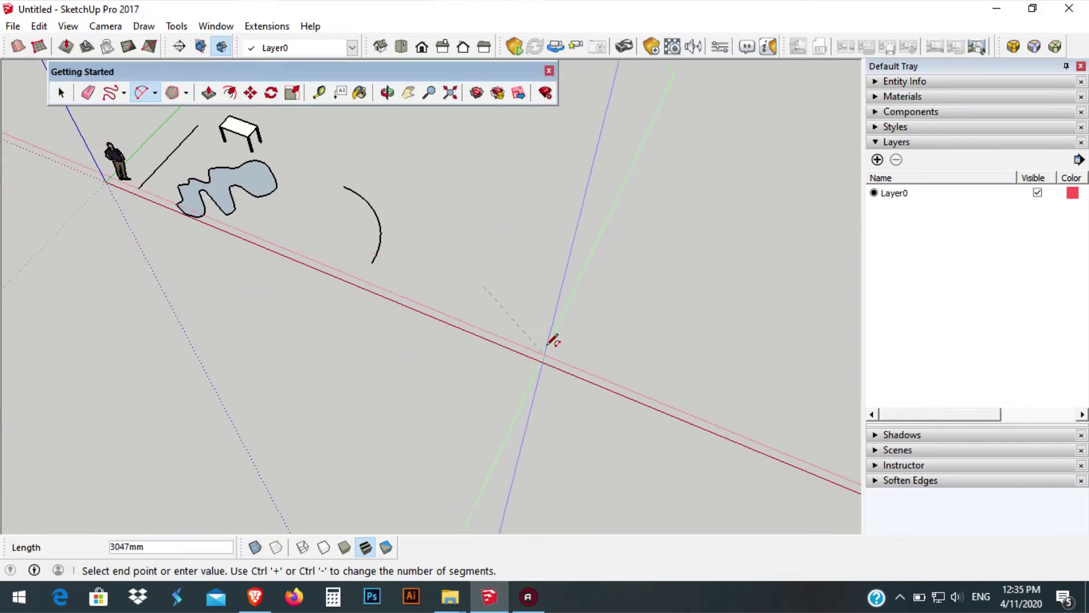
middle_click_drag(613, 329, 508, 293)
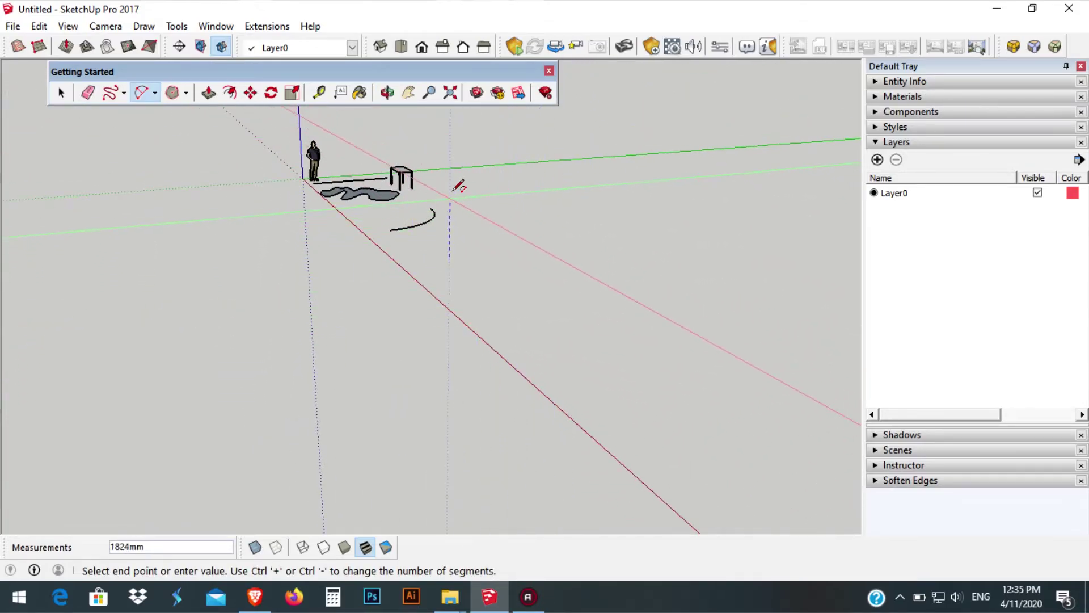
mouse_move(425, 219)
middle_mouse_down()
mouse_move(736, 360)
mouse_move(196, 205)
mouse_move(102, 189)
mouse_move(414, 122)
mouse_move(518, 190)
mouse_move(472, 229)
mouse_move(523, 202)
middle_mouse_up()
scroll(523, 201, "up", 4)
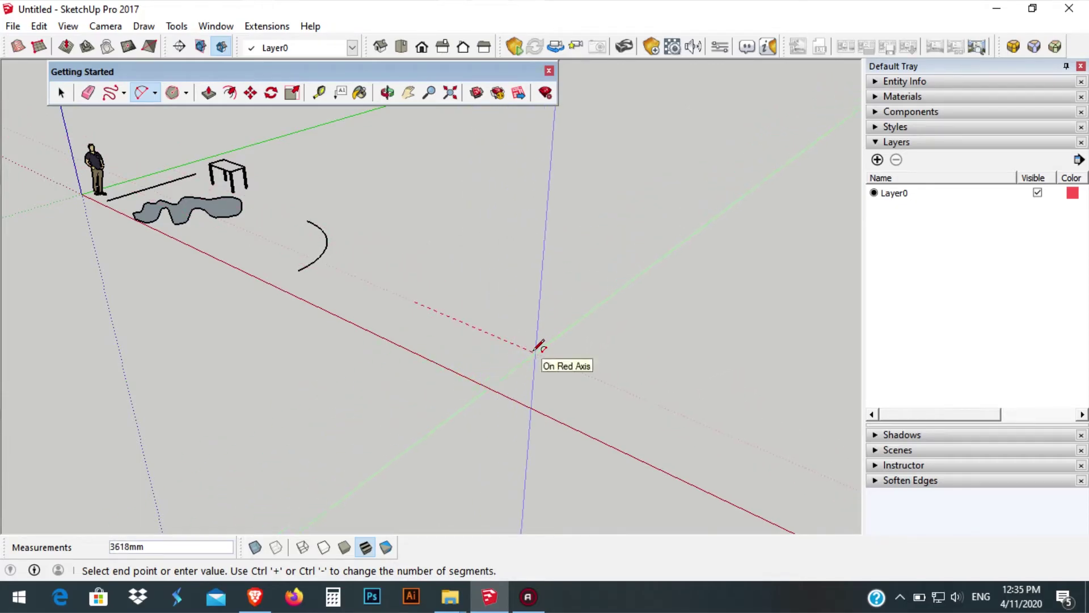
left_click(533, 349)
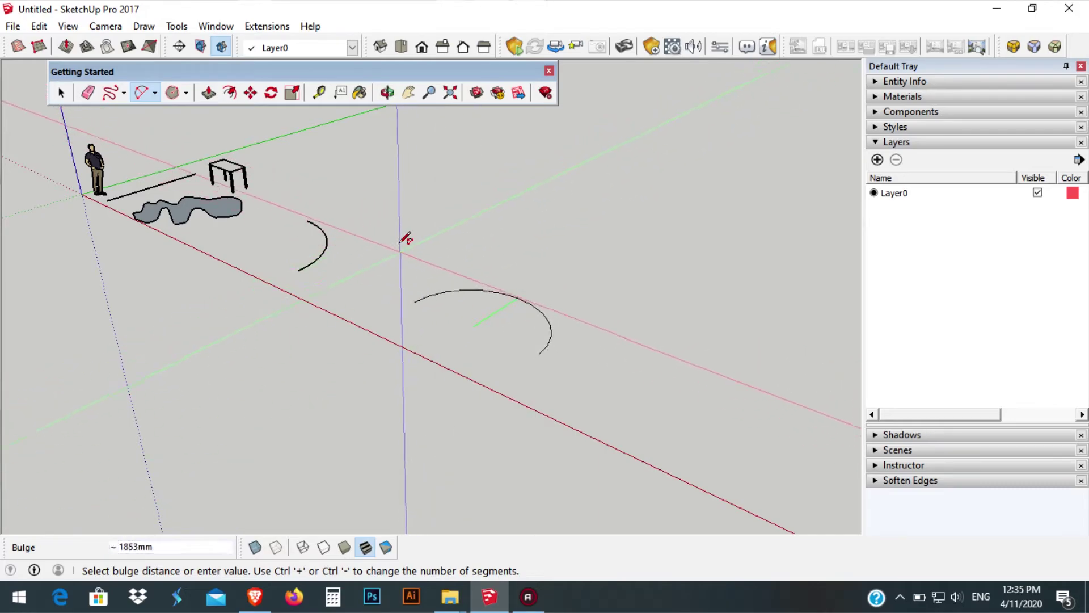
middle_click_drag(349, 119, 325, 263)
left_click(438, 175)
scroll(439, 173, "up", 3)
key("space")
Step: Draw a large open arc through three points on the ground beyond the upright arc using the 3 Point Arc tool
left_click(155, 93)
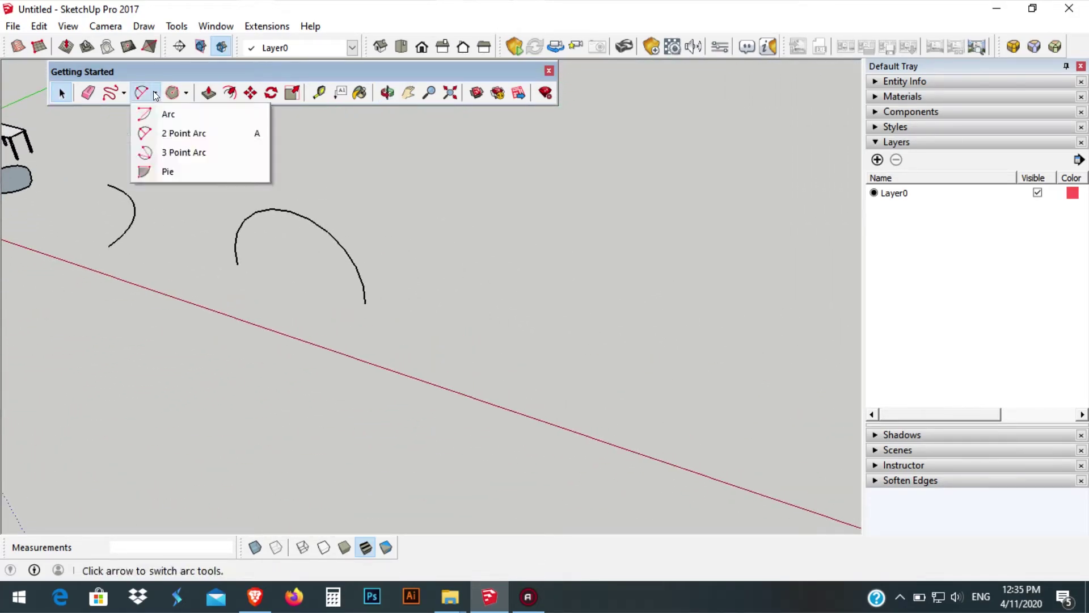
left_click(175, 153)
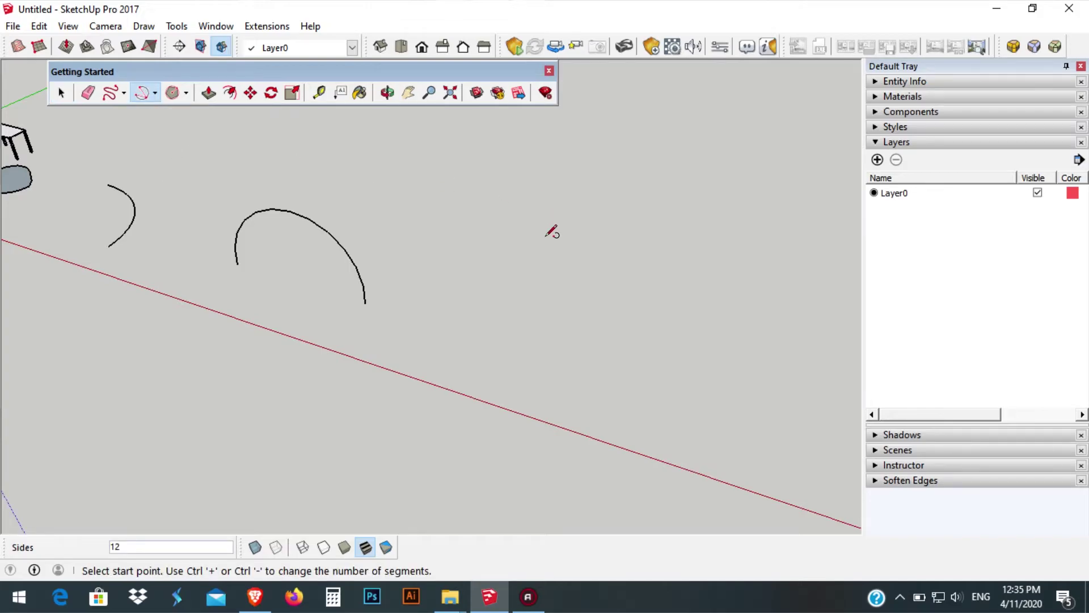
left_click(491, 335)
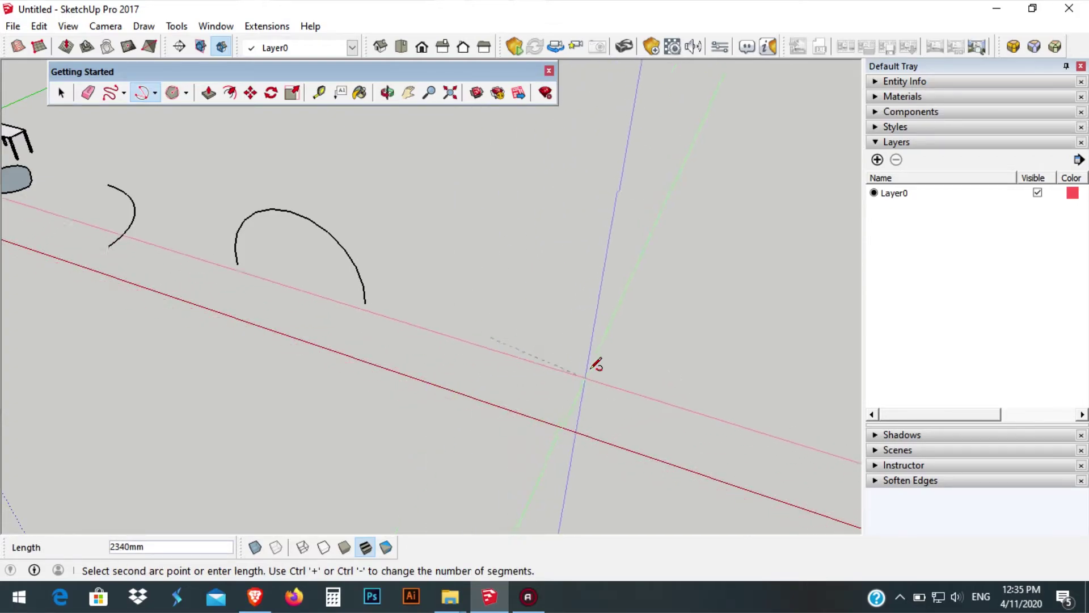
left_click(634, 379)
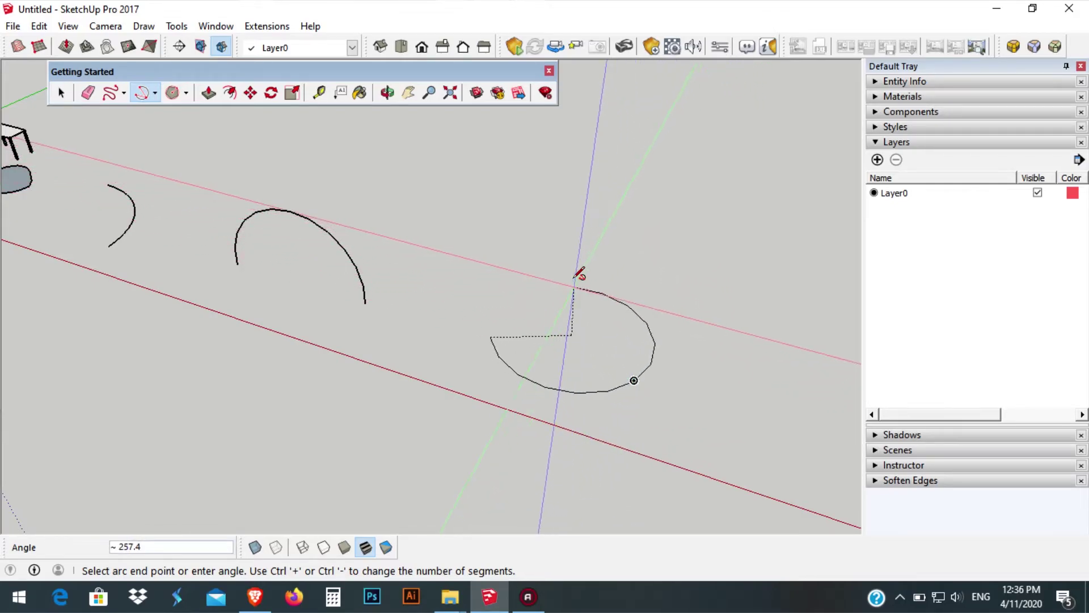
middle_click_drag(538, 262, 741, 419)
key("space")
Step: Draw a 120-degree Pie on the ground beyond the three-point arc, with its first edge along the red axis
scroll(652, 364, "down", 3)
middle_click_drag(651, 363, 271, 184, "shift")
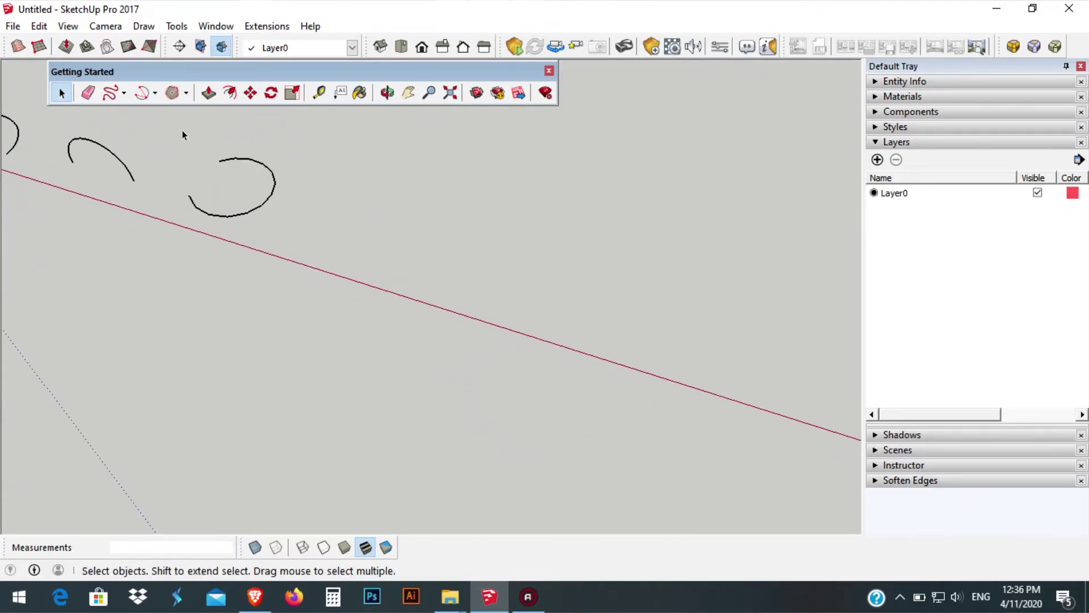
left_click(153, 93)
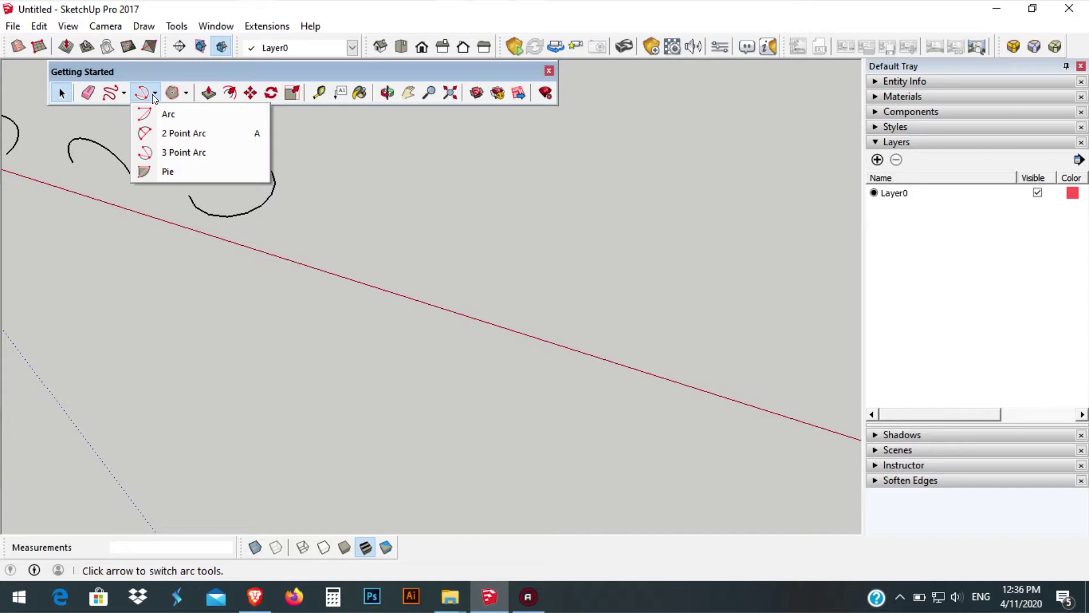
left_click(186, 173)
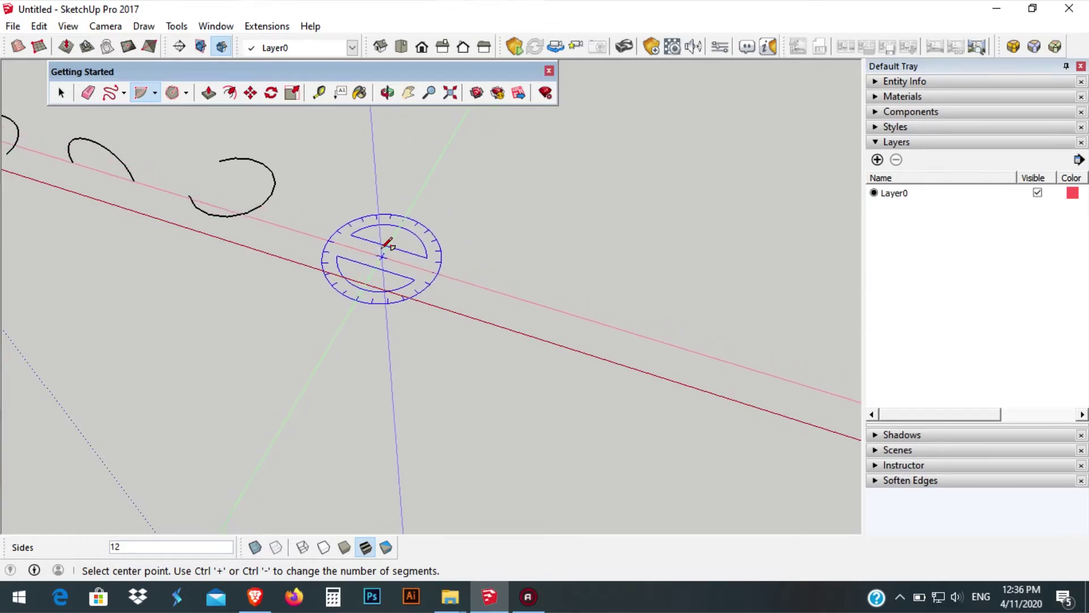
left_click(390, 241)
left_click(390, 241)
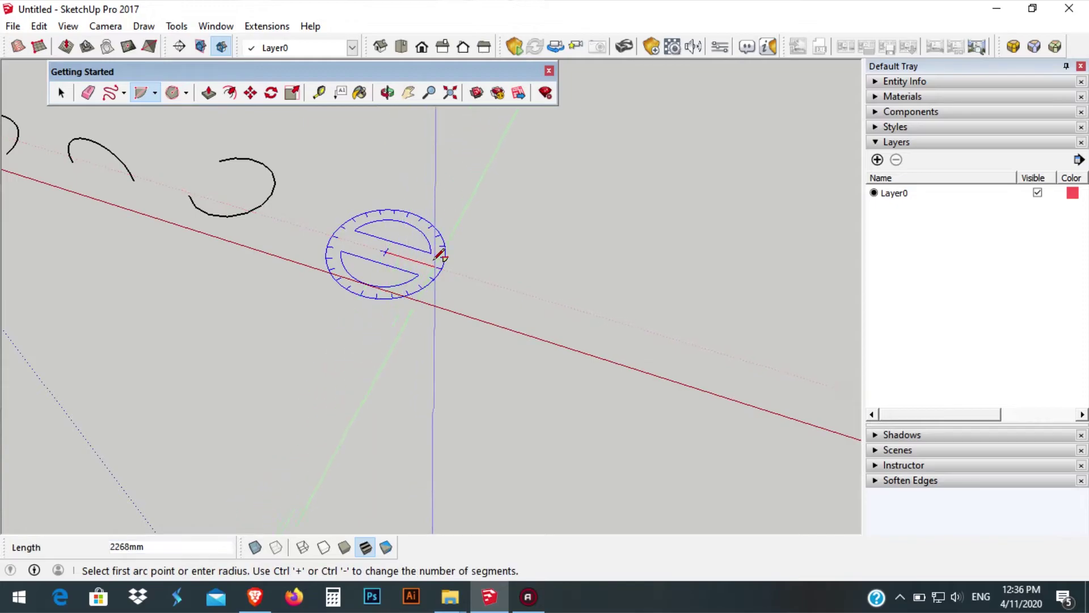
left_click(495, 285)
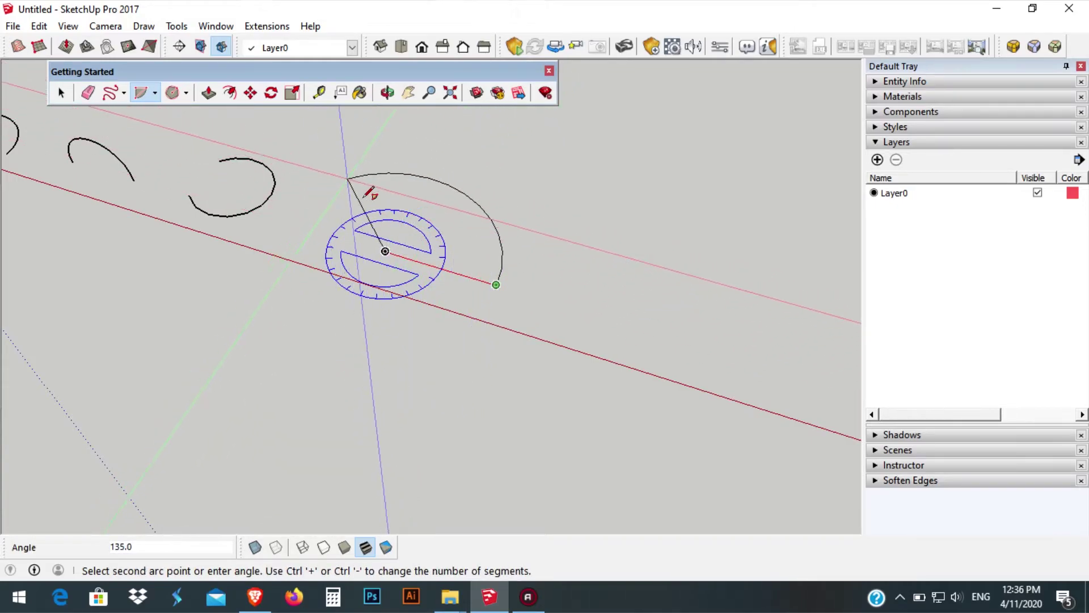
left_click(374, 173)
key("alt+space")
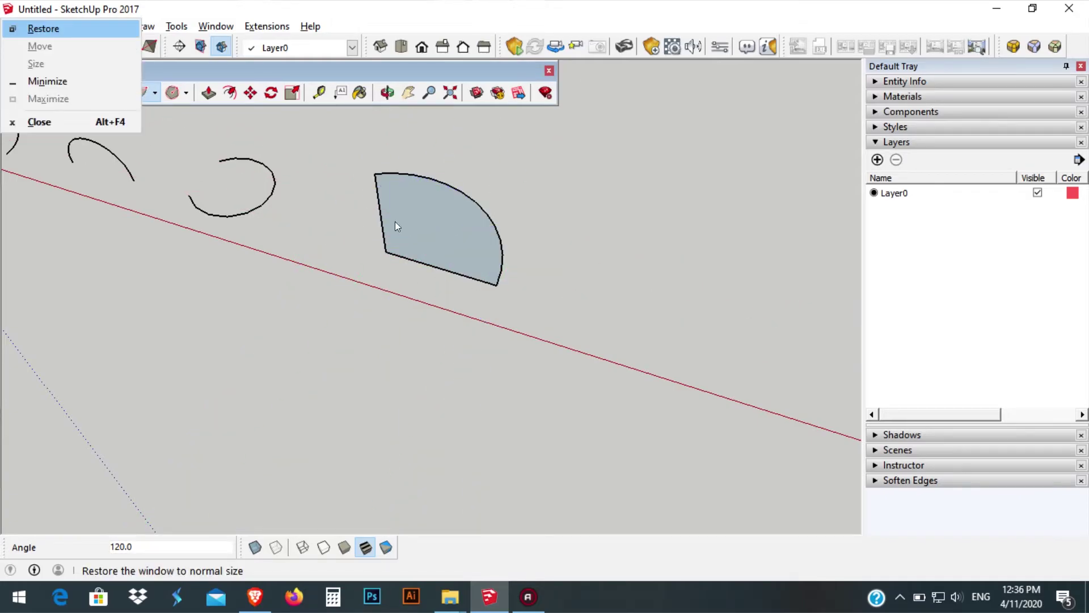
key("Escape")
key("space")
middle_click_drag(513, 180, 515, 262)
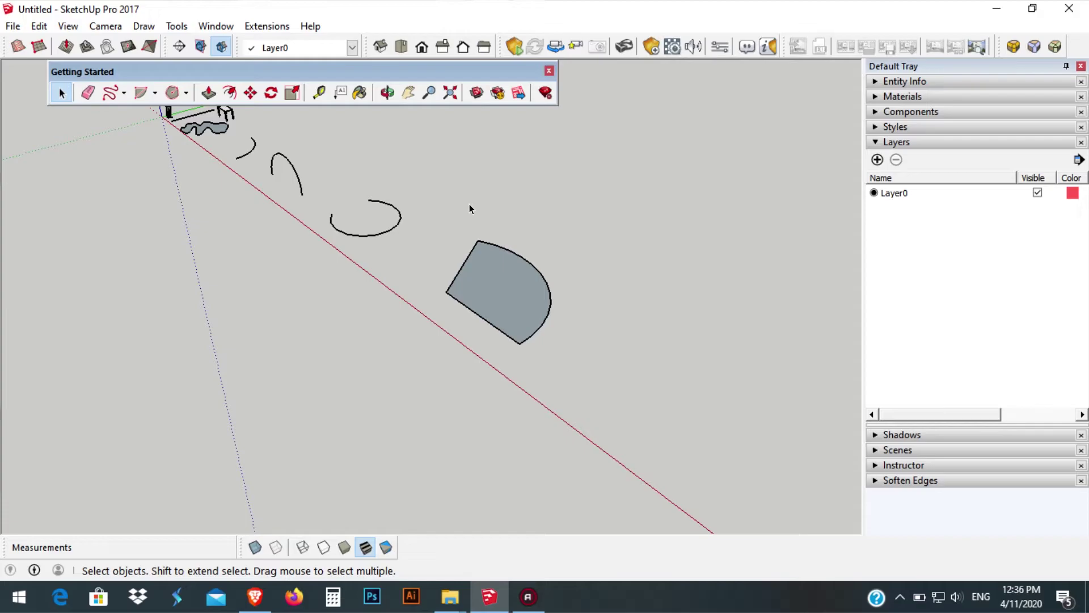
left_click(155, 95)
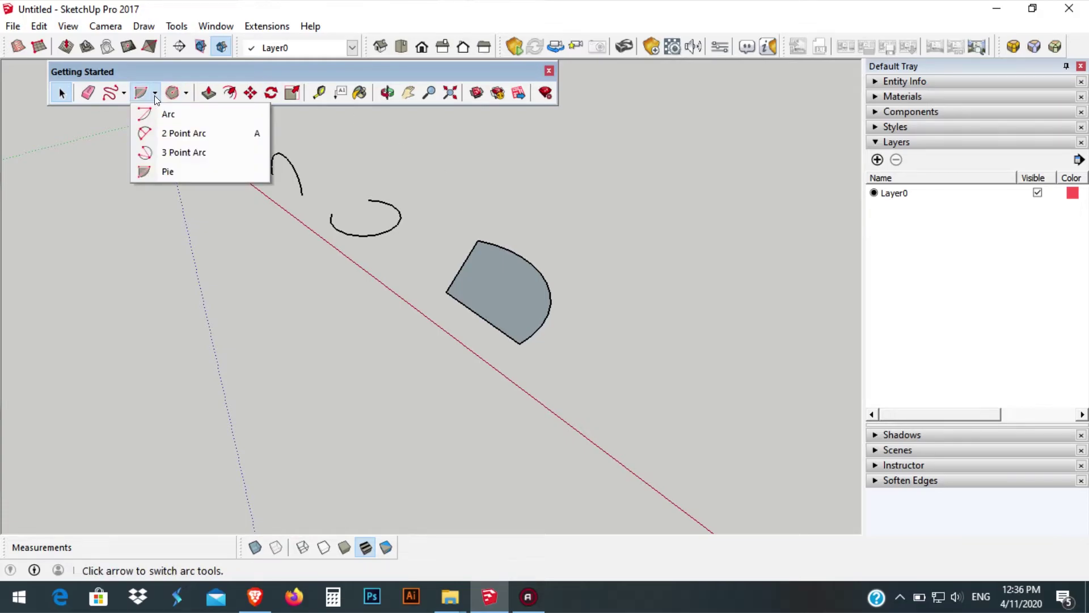
left_click(186, 94)
left_click(597, 355)
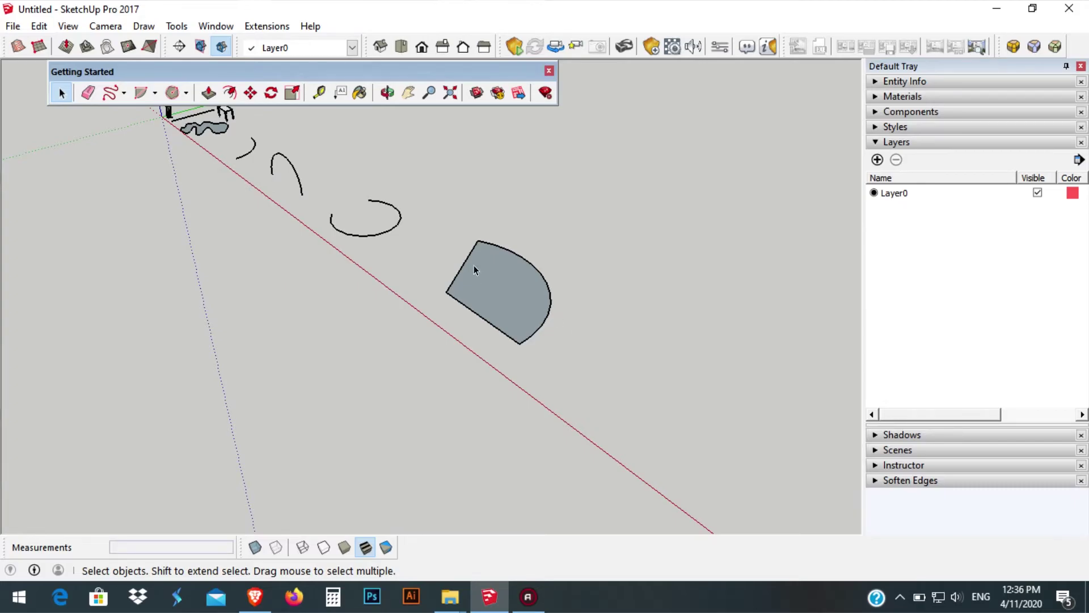
scroll(474, 264, "up", 3)
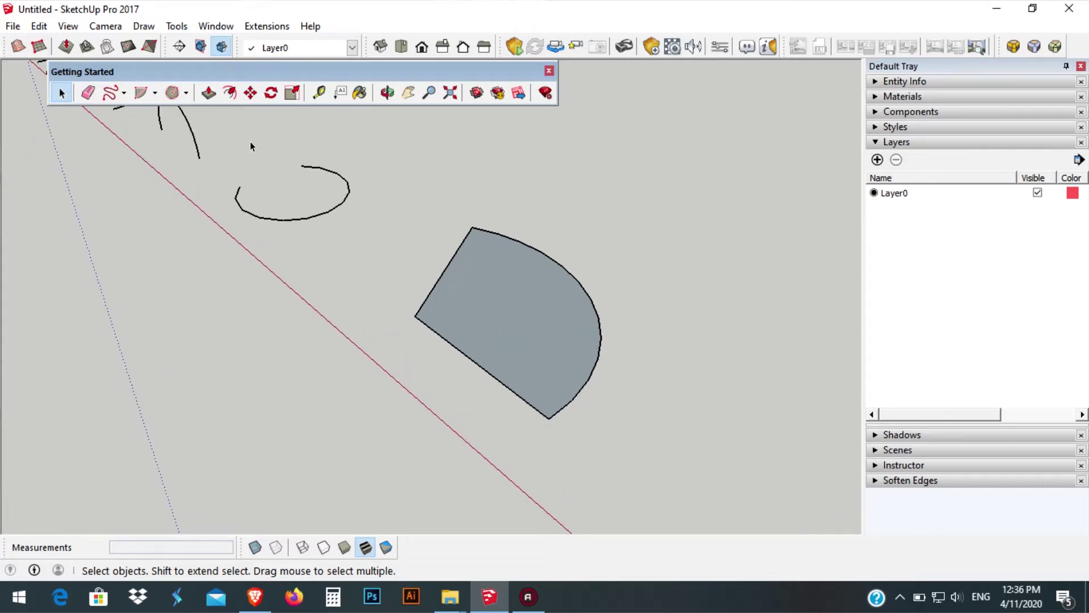
left_click(156, 93)
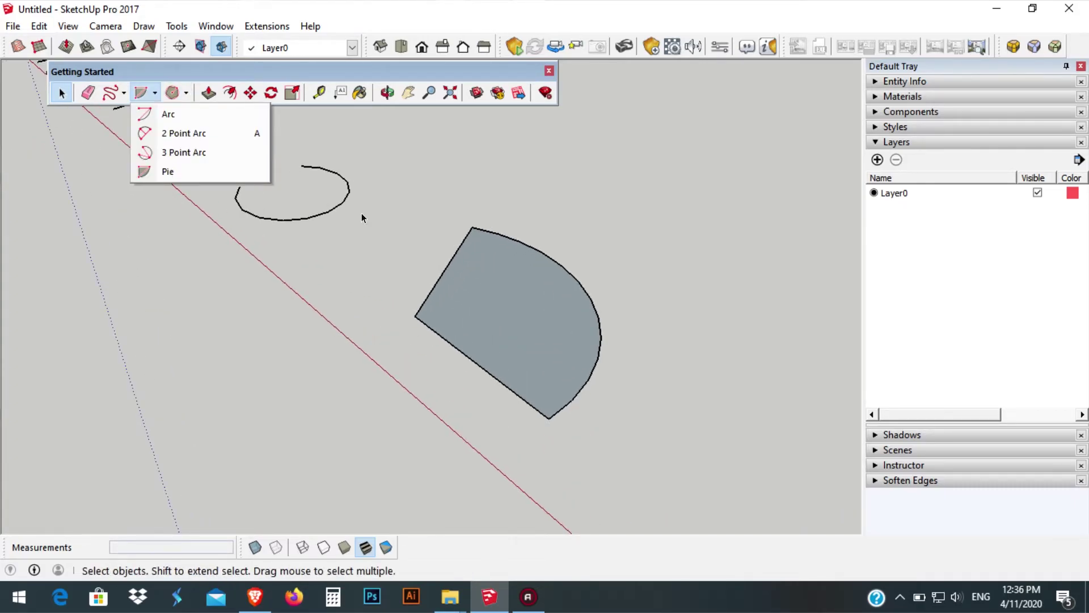
left_click(495, 198)
Step: Draw a 7000 by 10000 mm rectangle on the ground beyond the pie, with its shorter side along the red axis
scroll(495, 199, "down", 6)
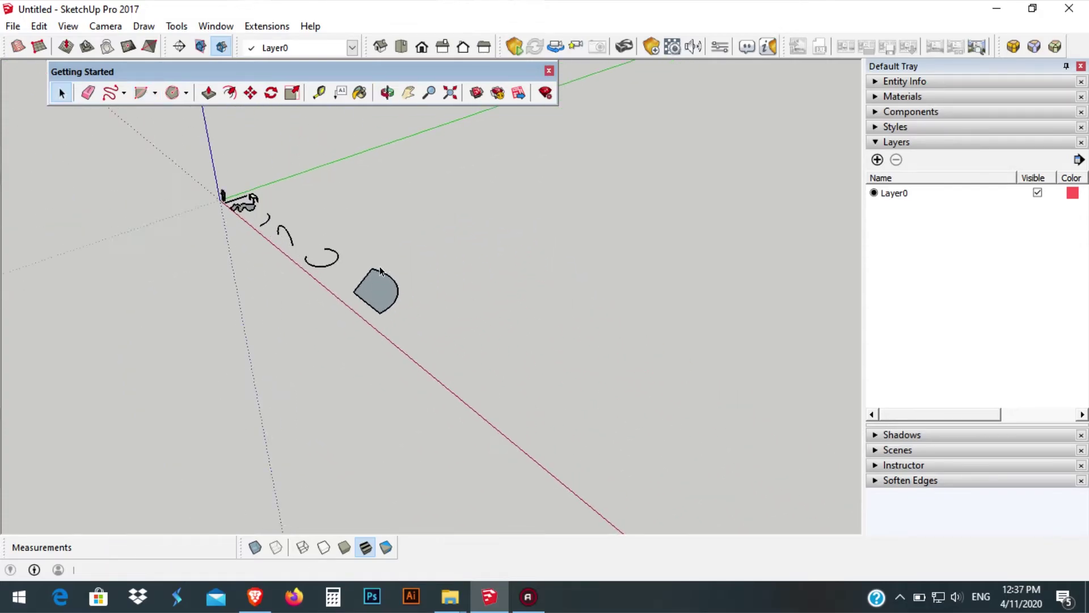
scroll(379, 264, "up", 2)
left_click(186, 93)
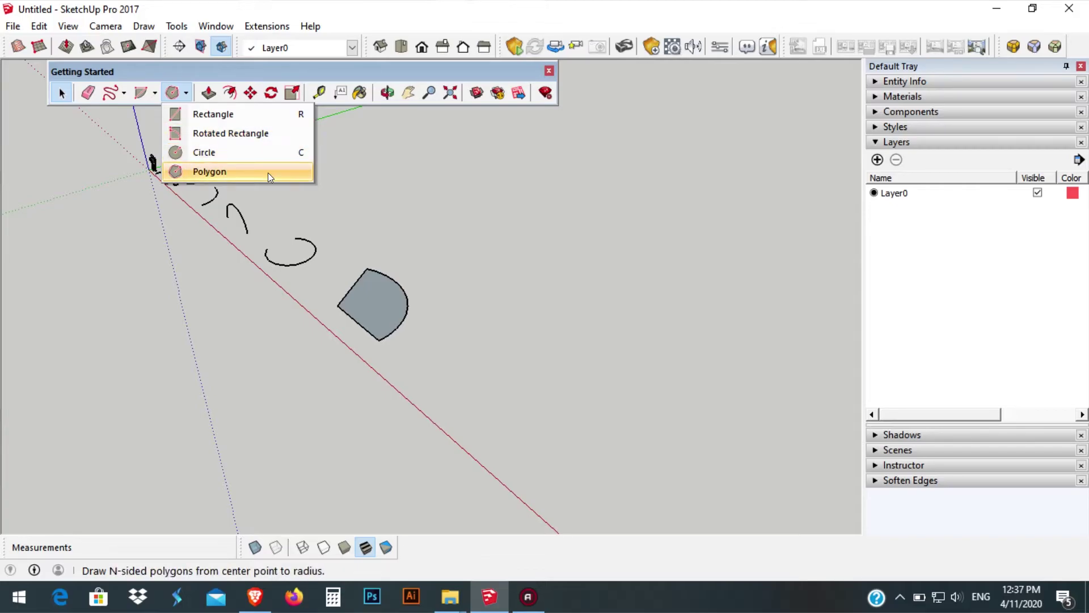
left_click(266, 113)
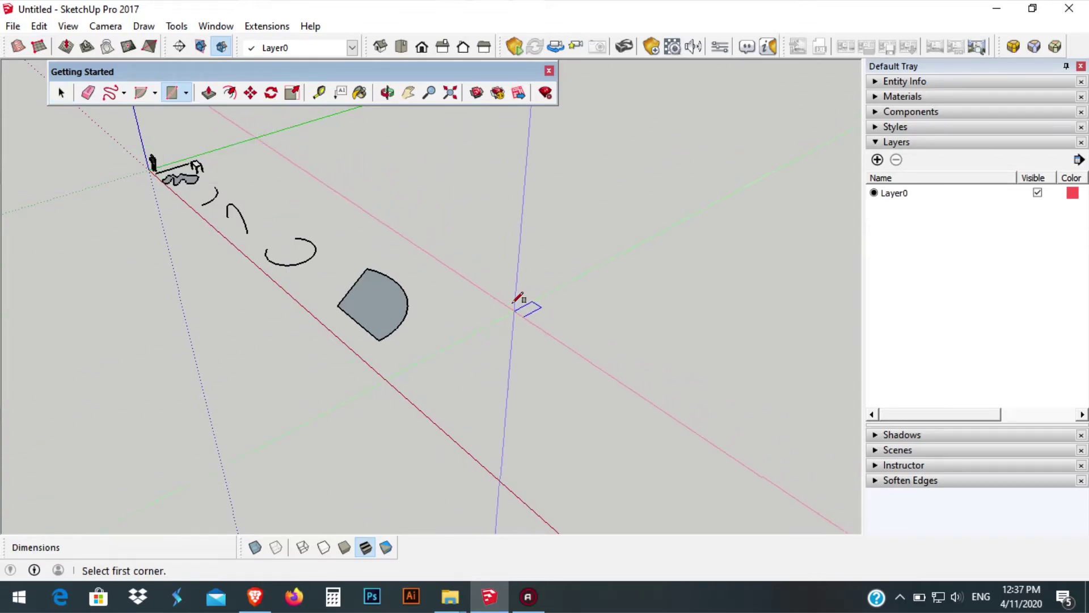
left_click(422, 377)
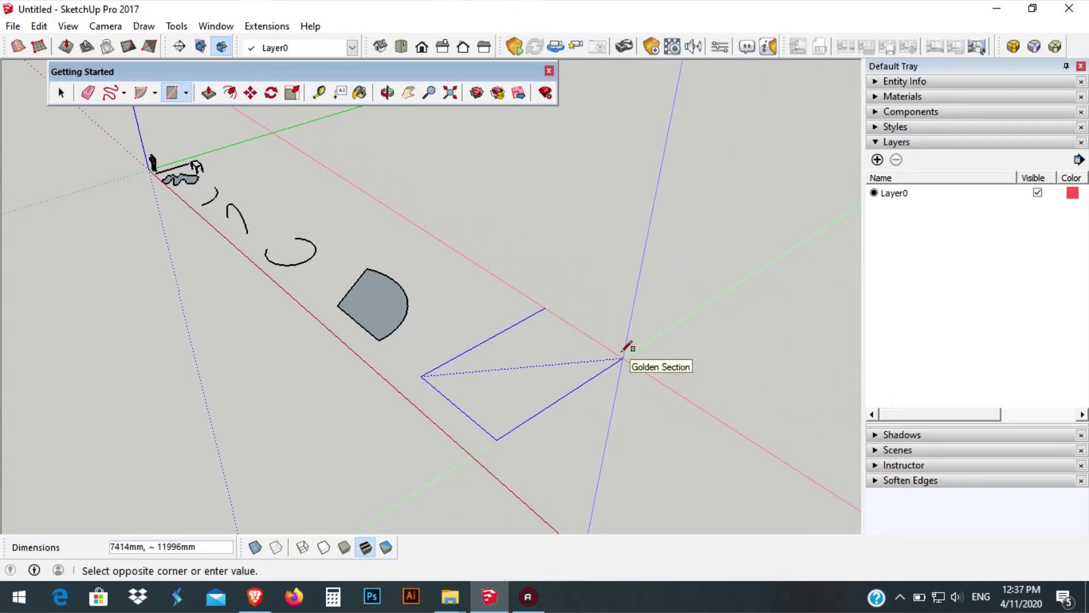
type("7000,")
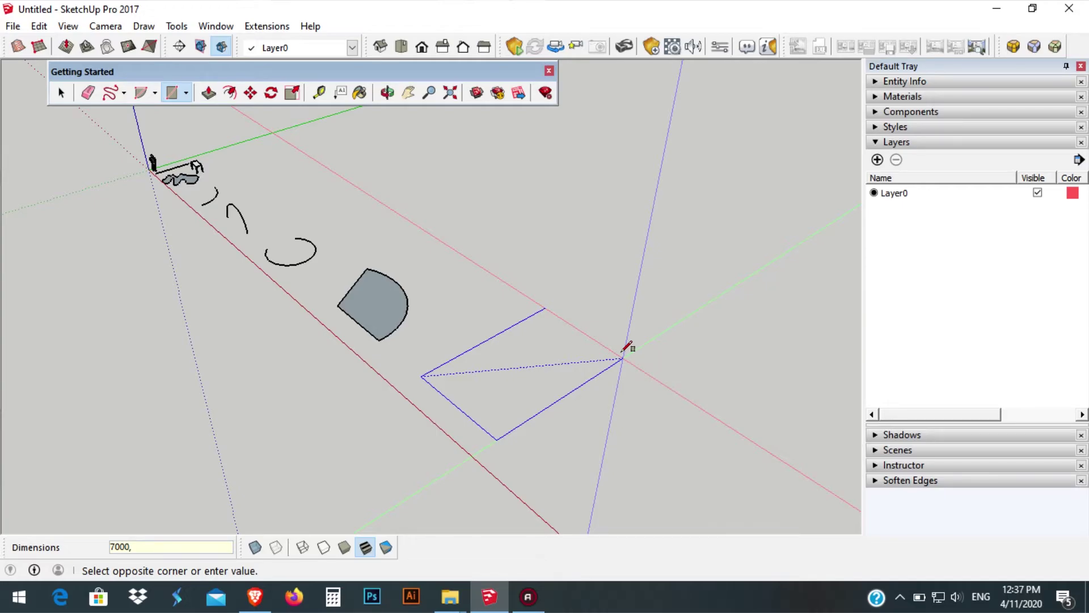
type("10000")
key("Return")
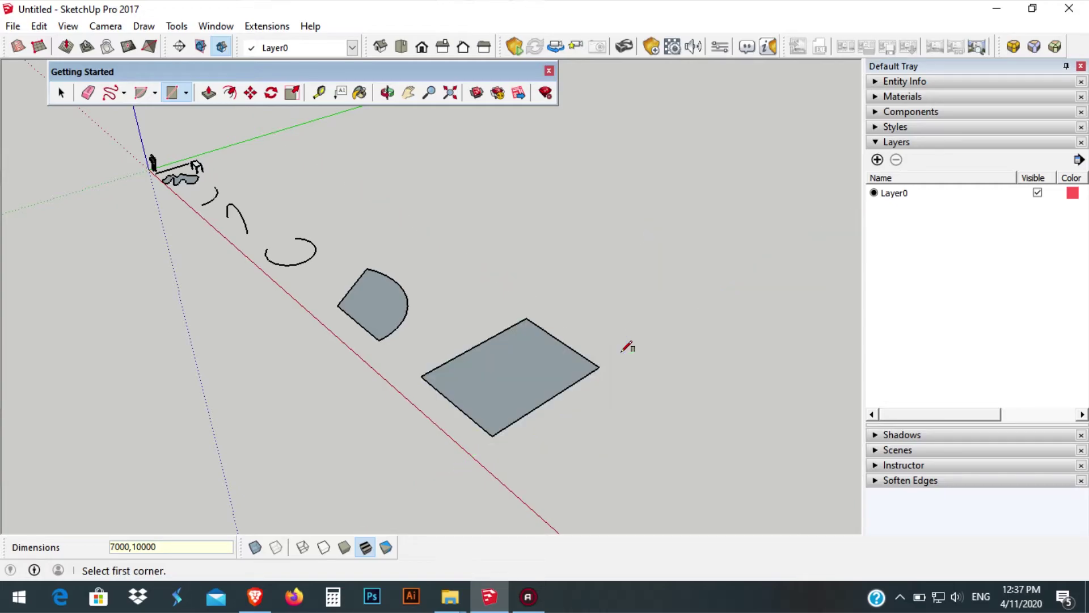
key("space")
Step: Measure two adjacent sides of the rectangle from their shared corner with the Tape Measure tool
key("t")
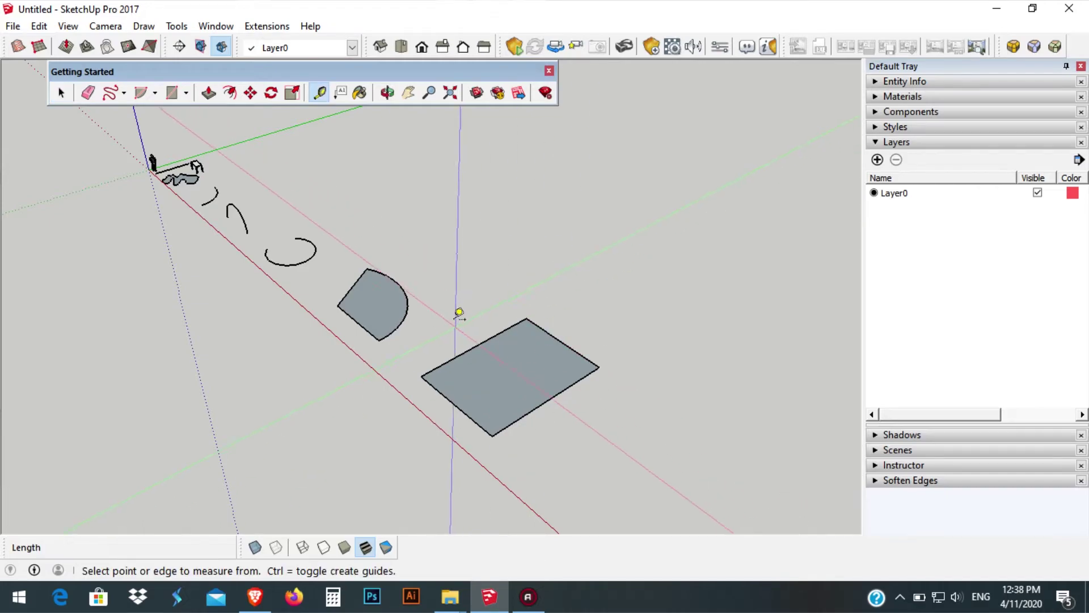
left_click(421, 376)
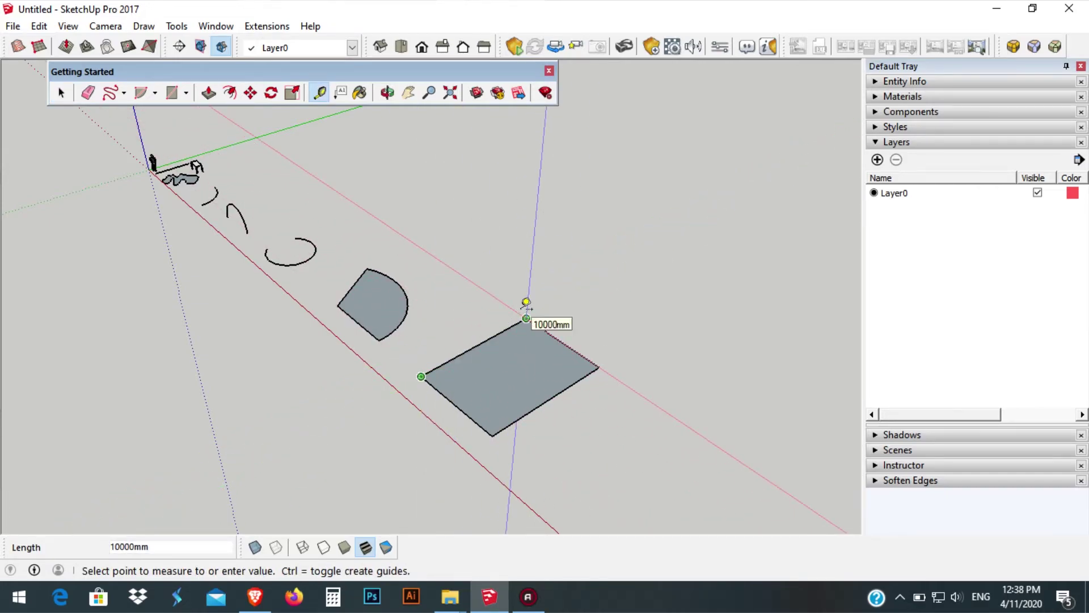
left_click(526, 318)
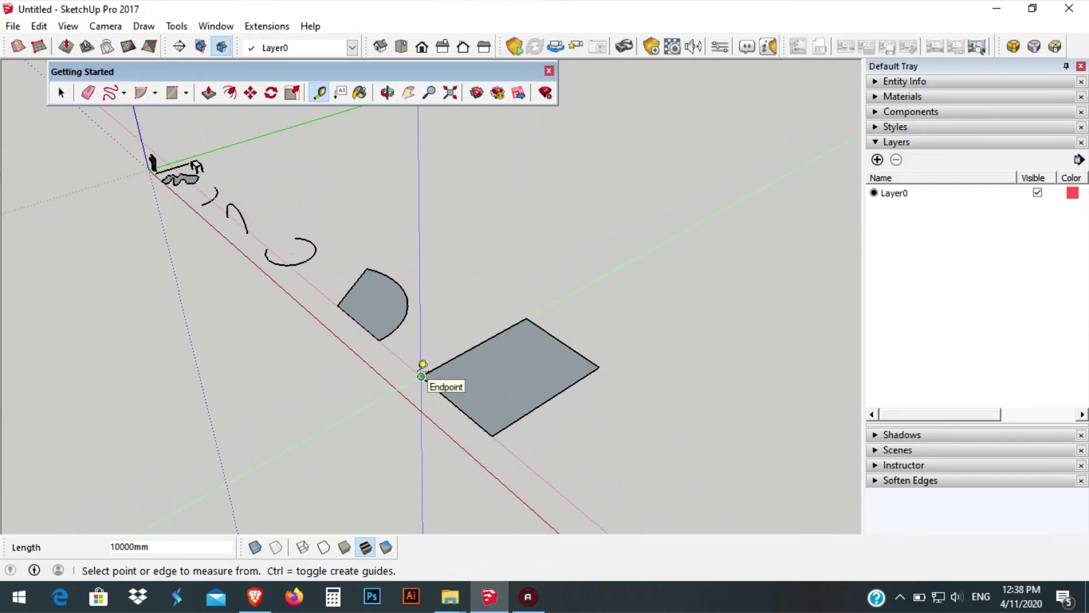
left_click(421, 376)
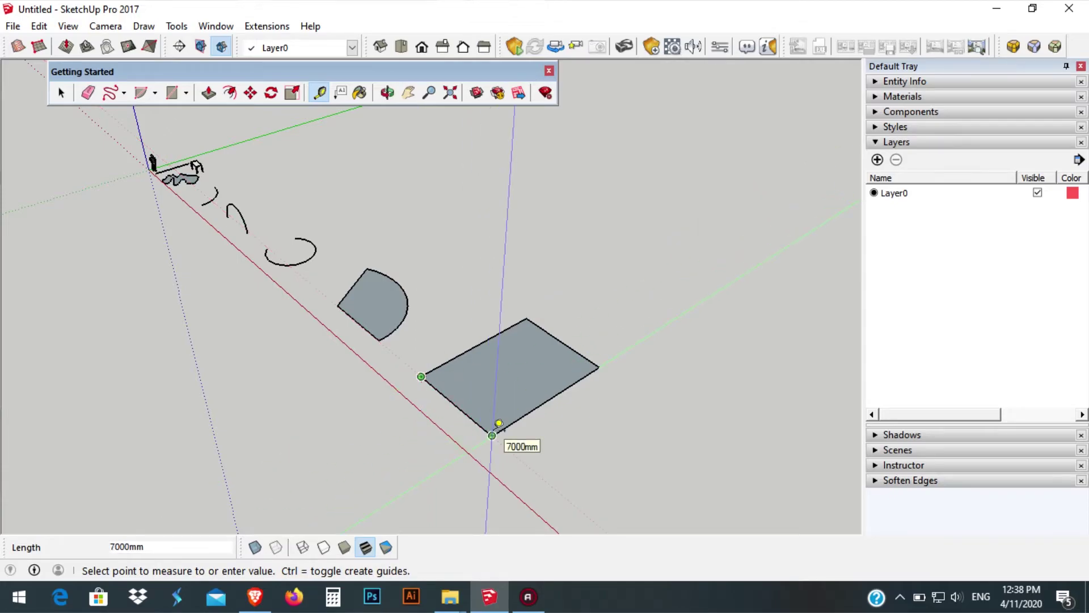
key("space")
Step: Draw a Rotated Rectangle beyond the flat rectangle, with its first edge along the green axis about 16076 mm long, tilted 30 degrees and about 12578 mm wide
scroll(492, 420, "down", 3)
middle_click_drag(477, 354, 241, 208, "shift")
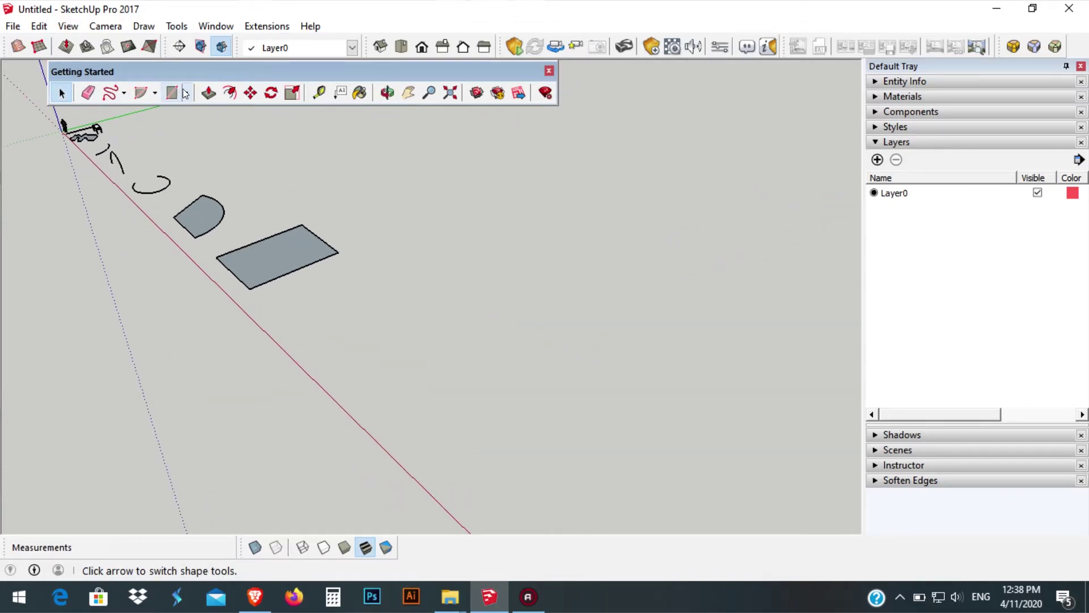
left_click(184, 94)
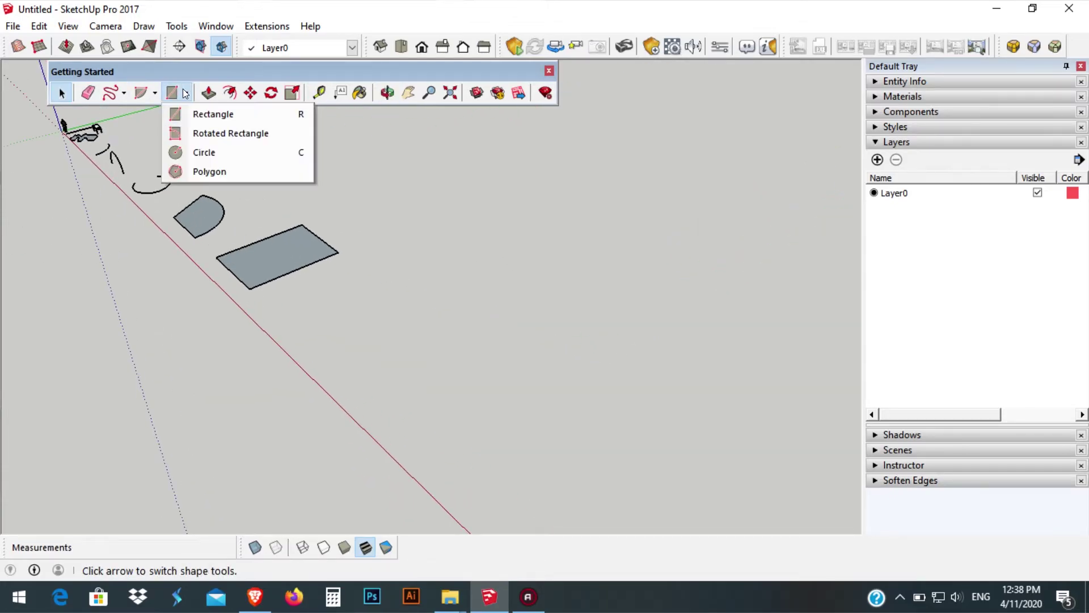
left_click(220, 132)
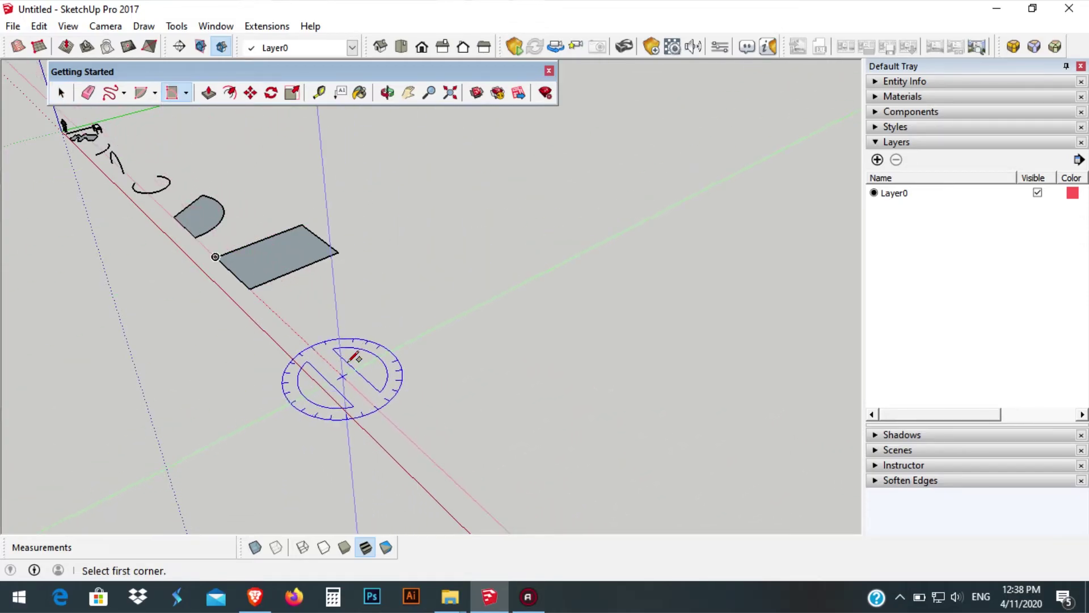
left_click(345, 379)
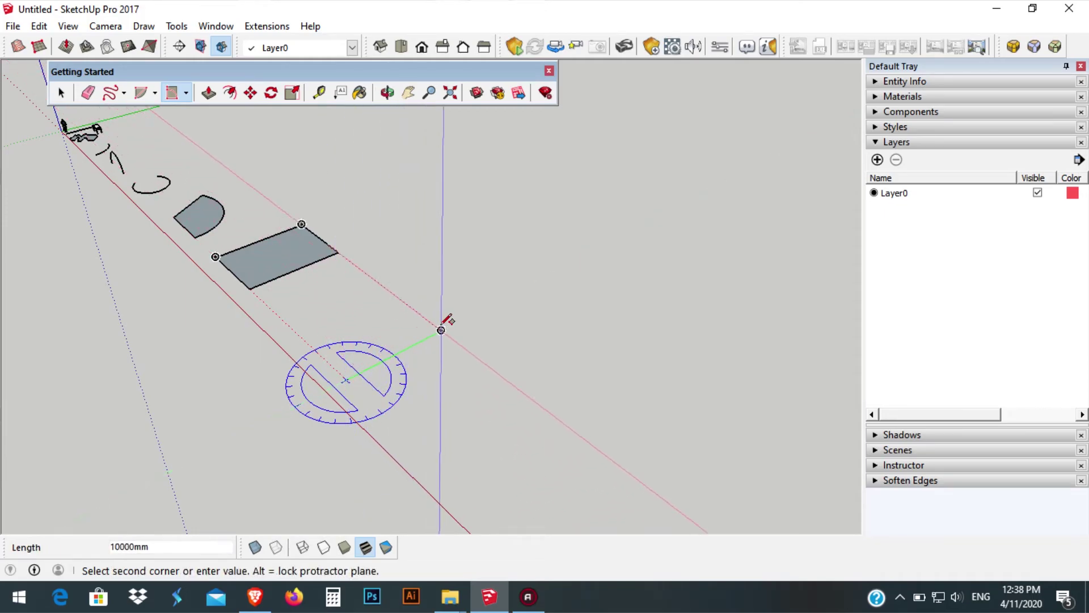
left_click(492, 304)
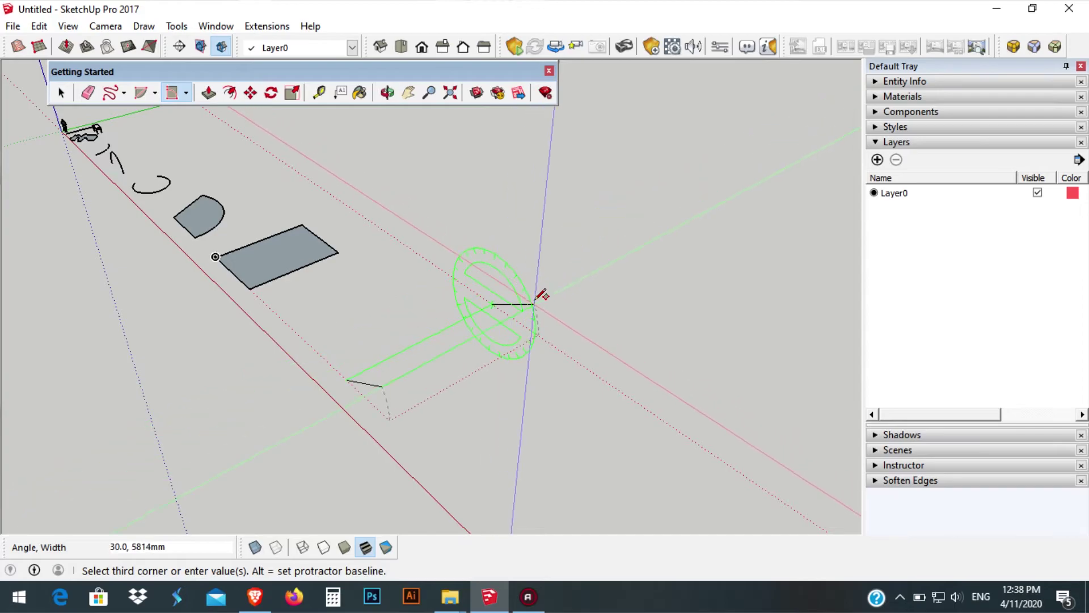
middle_click_drag(511, 324, 717, 202)
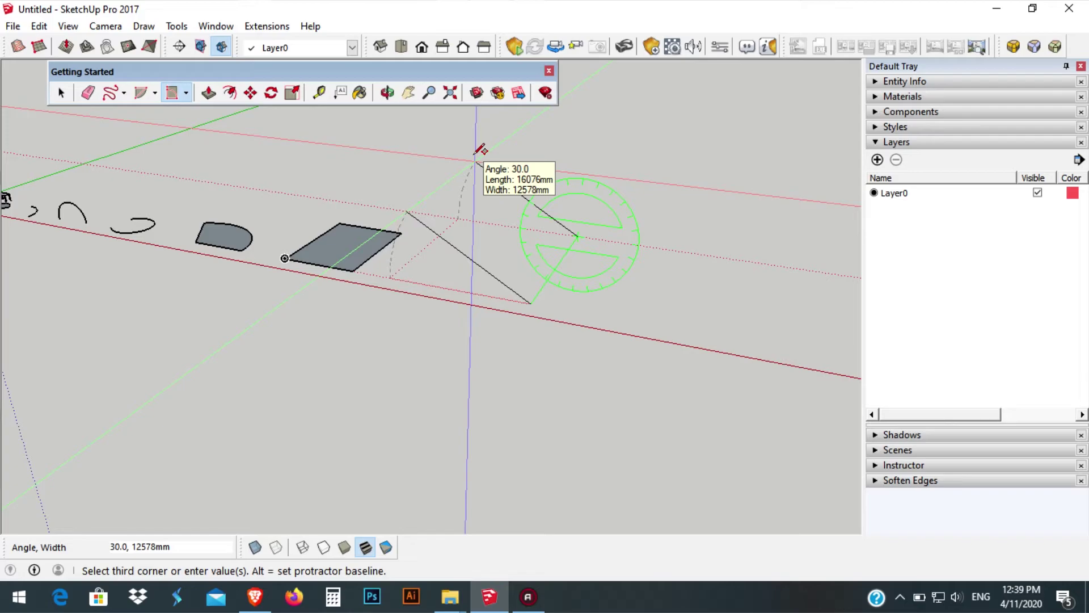
left_click(475, 154)
key("space")
middle_click_drag(740, 254, 484, 288)
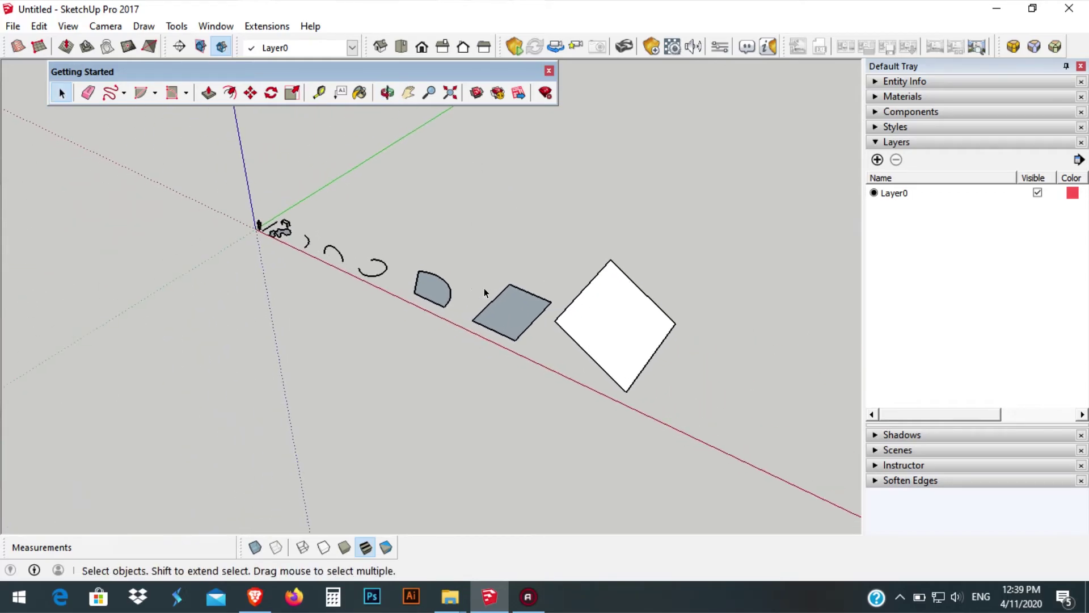
Step: Draw a 60-sided circle with a radius of about 4303 mm on the ground behind the pie, on the side away from the red axis
scroll(485, 288, "up", 2)
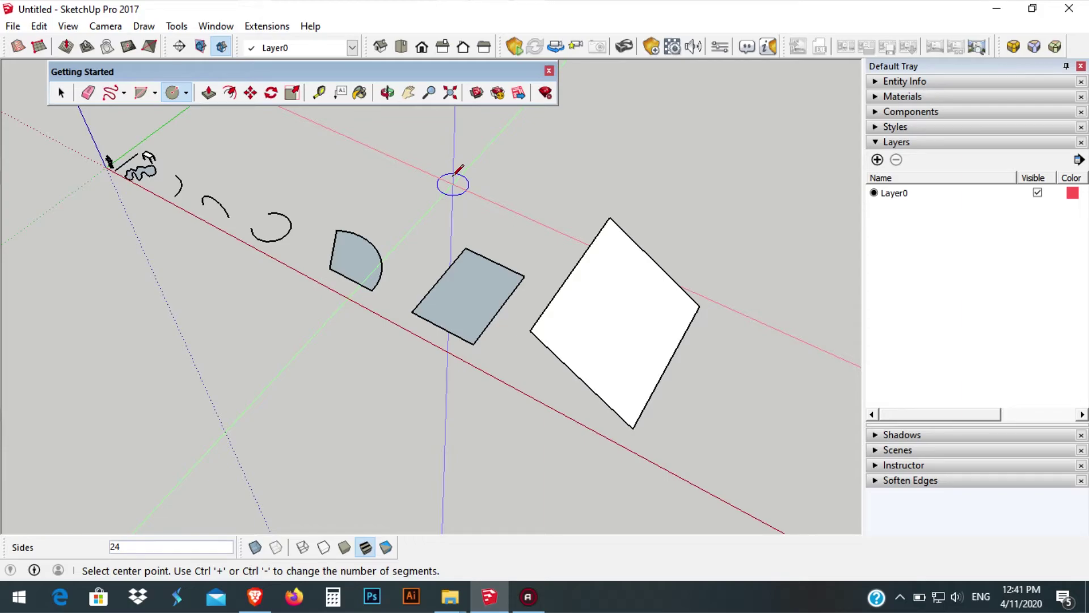
type("60100")
key("Return")
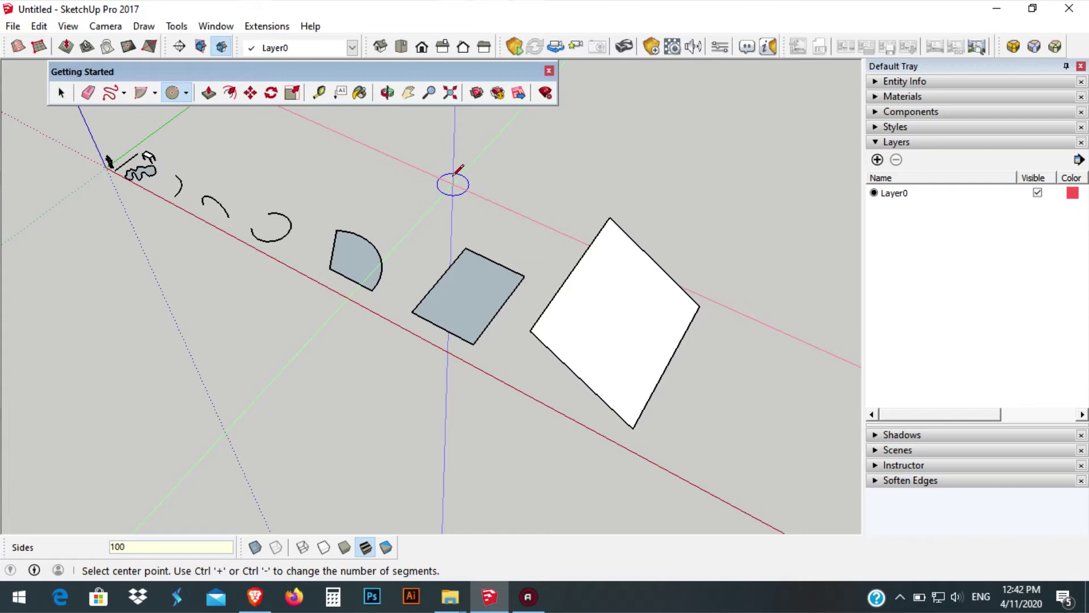
type("60")
key("Return")
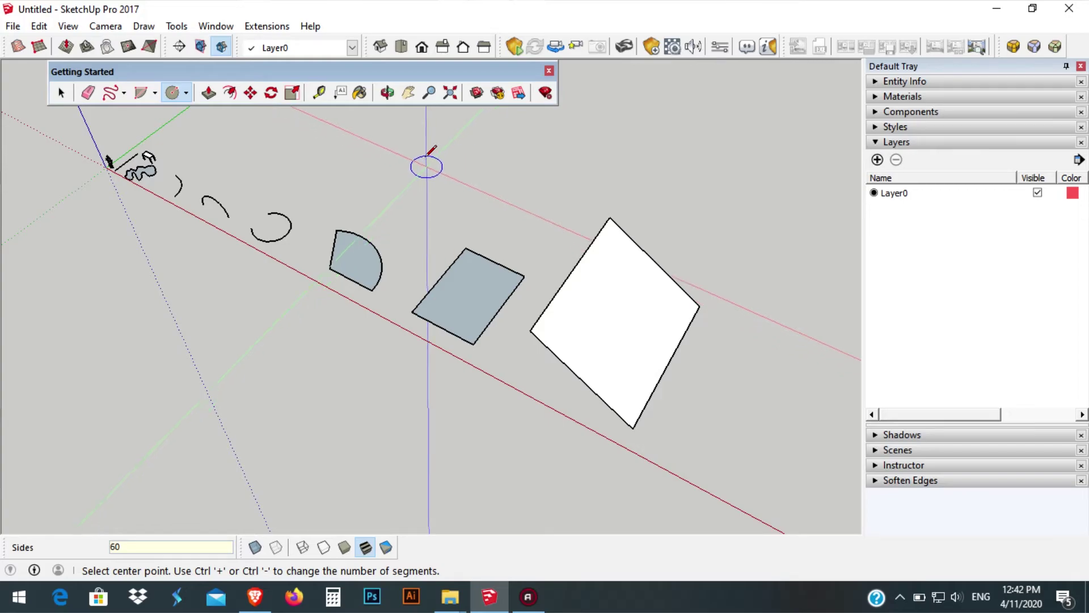
scroll(427, 180, "up", 5)
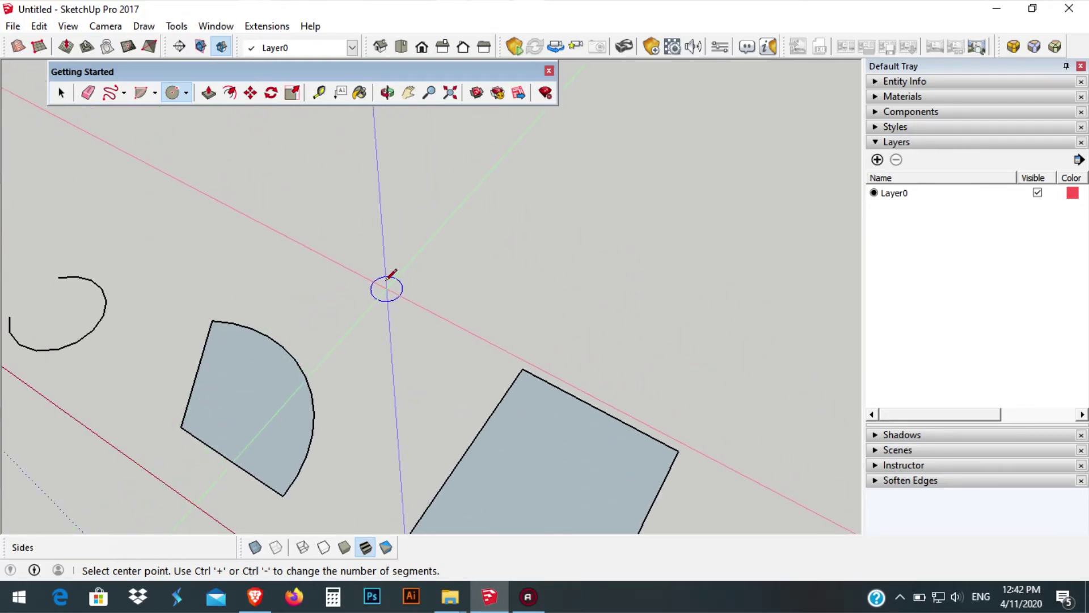
left_click(394, 278)
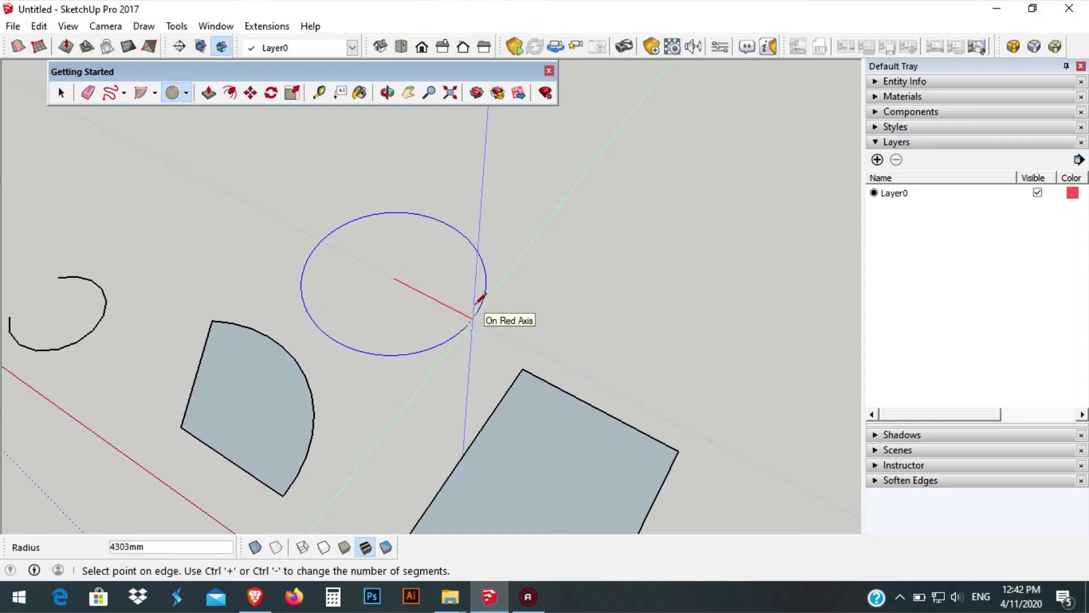
left_click(477, 303)
key("space")
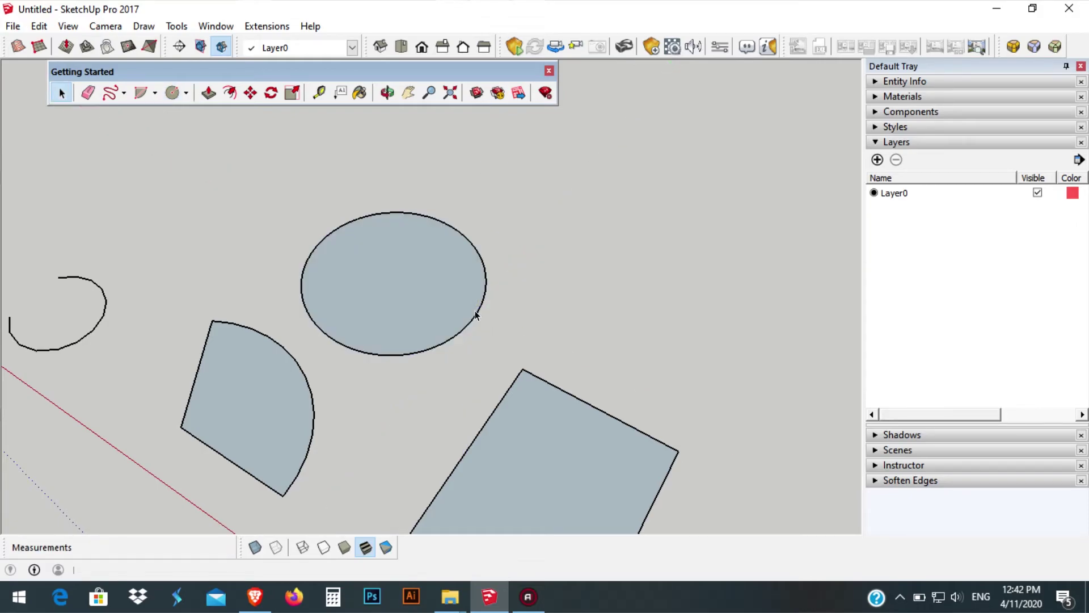
Step: Draw a 6-sided polygon with a 2500 mm inscribed radius on the ground behind the three-point arc, away from the red axis
scroll(263, 185, "down", 3)
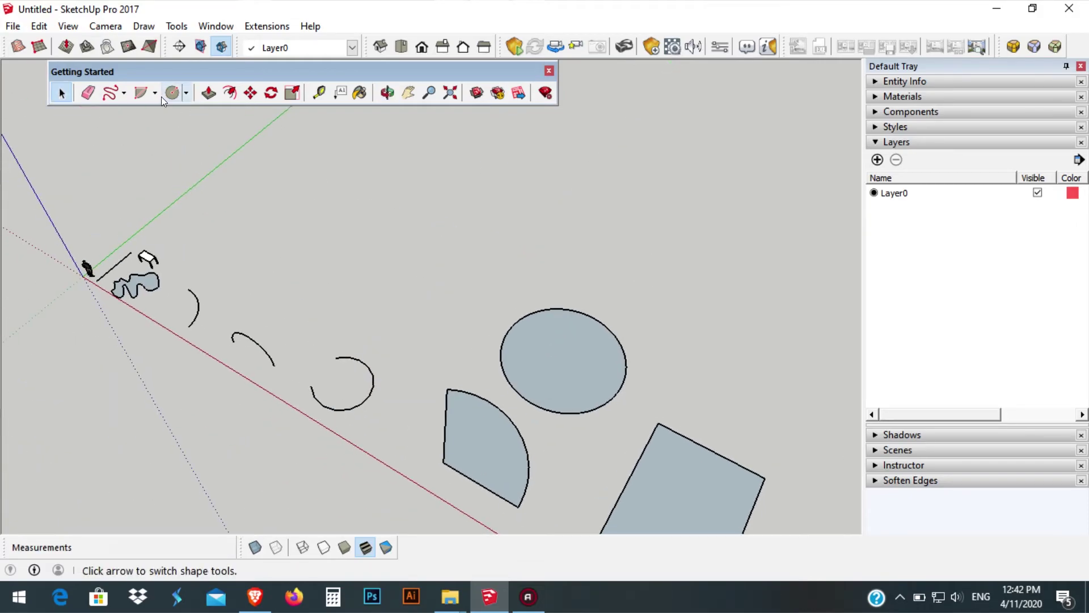
left_click(185, 94)
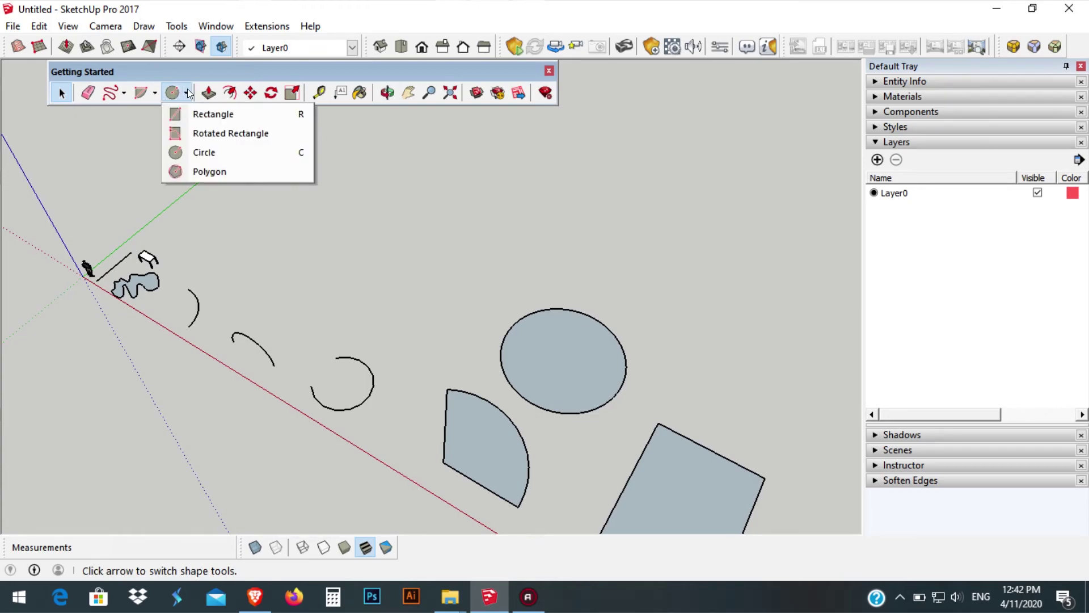
left_click(209, 172)
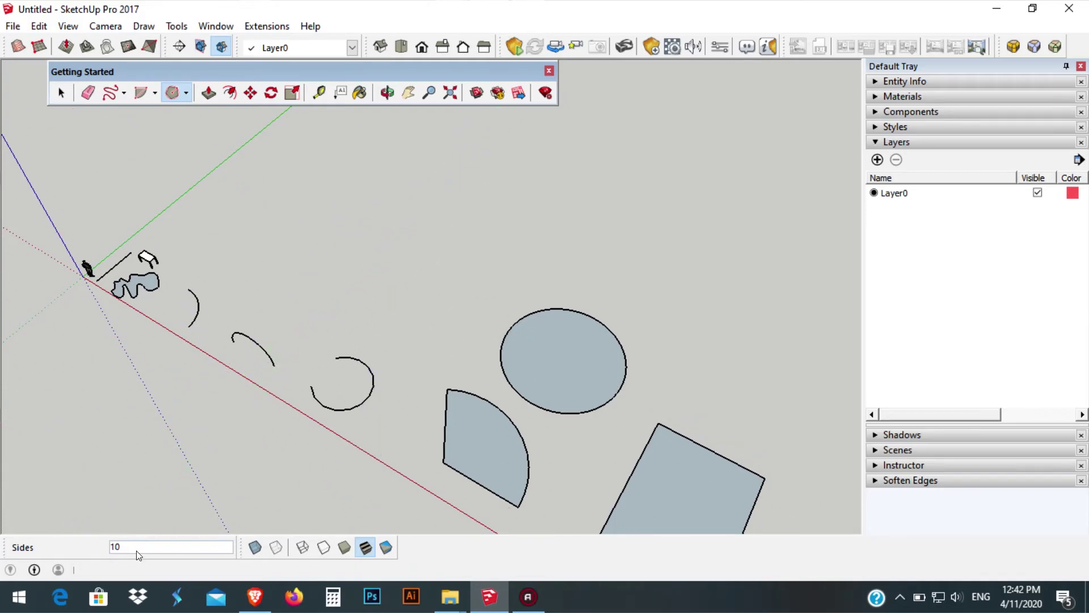
type("6")
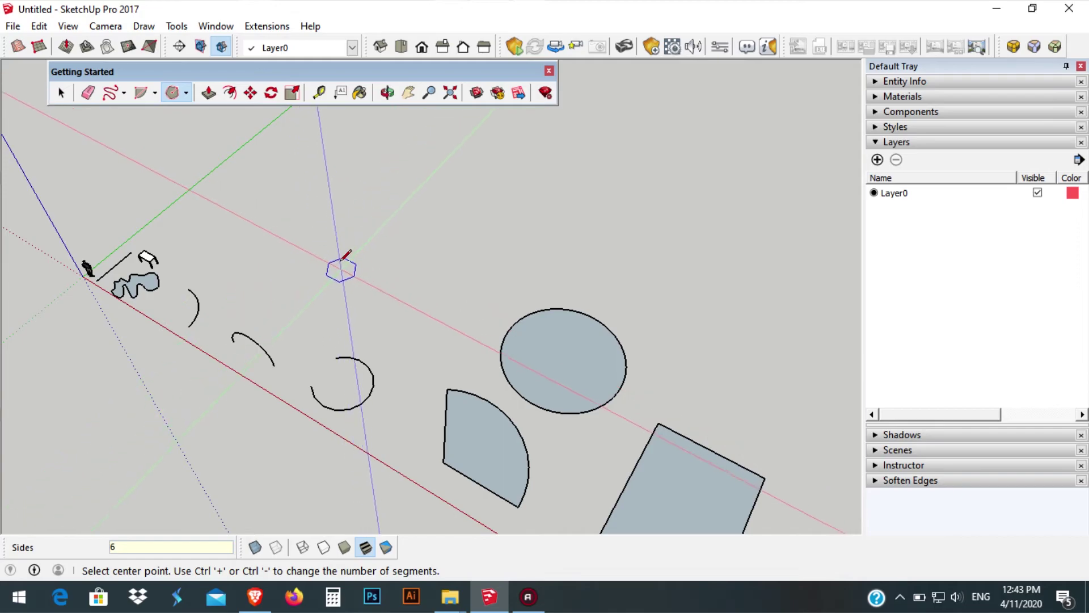
left_click(356, 257)
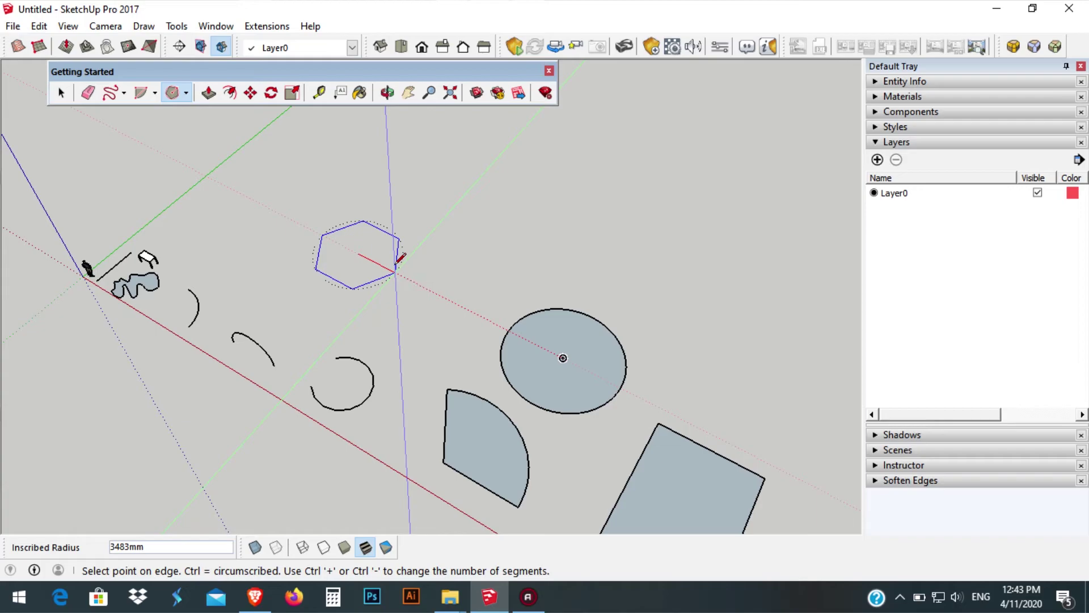
type("2500")
key("Return")
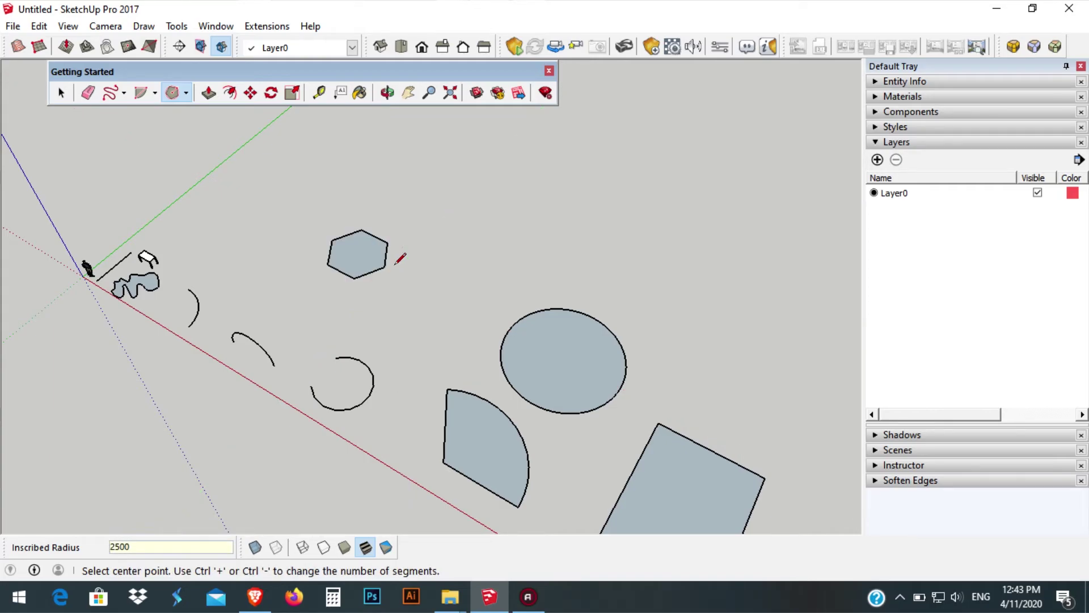
key("space")
Step: Check the distance from a corner of the hexagon to its center with the Line tool, without keeping a line
middle_click_drag(319, 255, 448, 301)
scroll(301, 315, "up", 6)
middle_click_drag(590, 352, 607, 371)
scroll(335, 372, "down", 2)
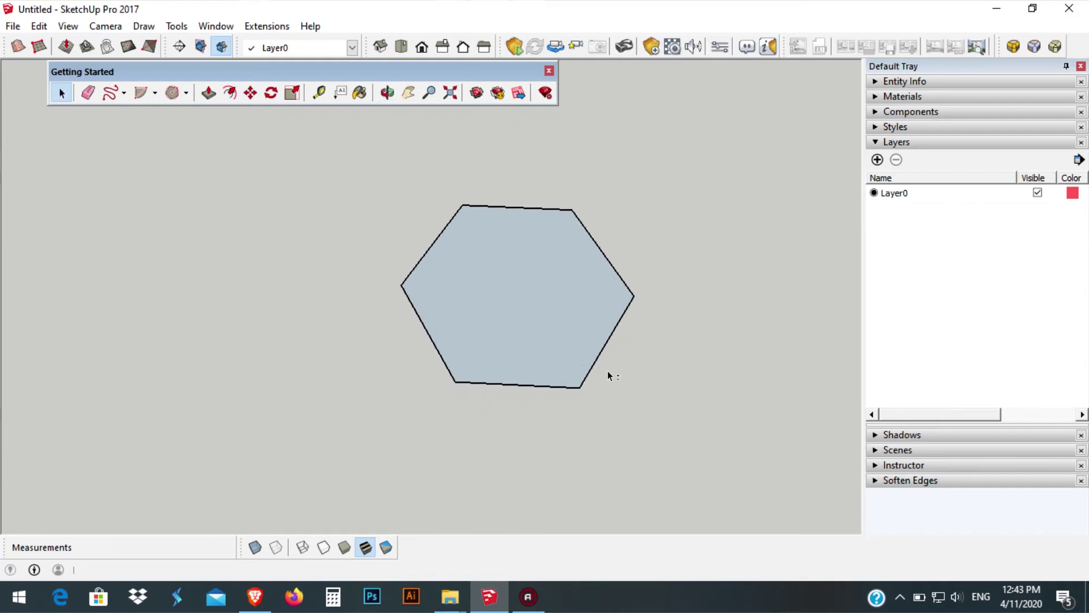
middle_click_drag(484, 236, 523, 323)
scroll(528, 315, "down", 2)
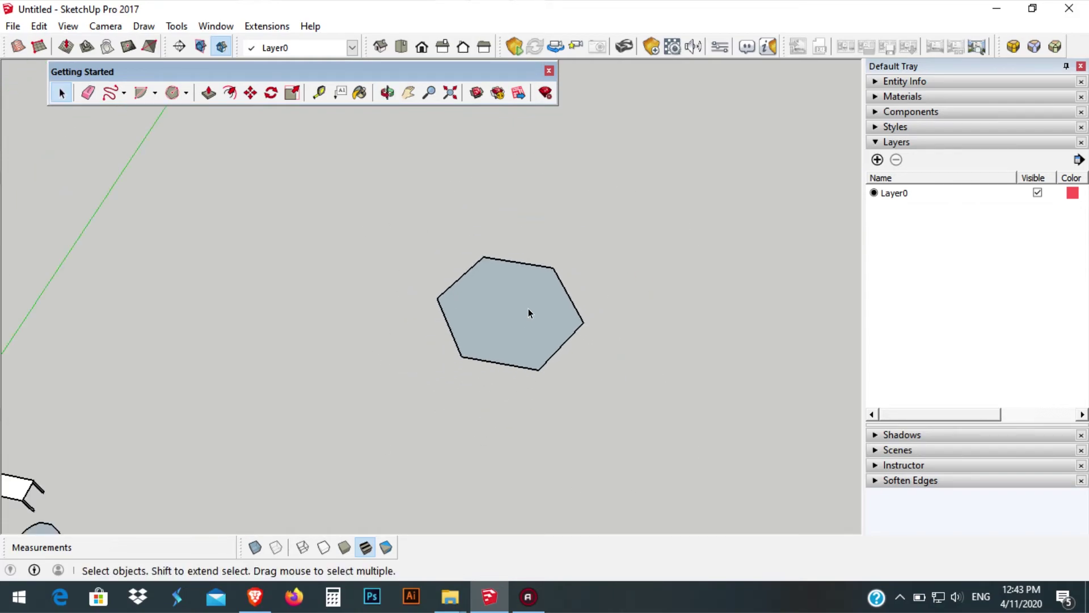
scroll(533, 312, "up", 5)
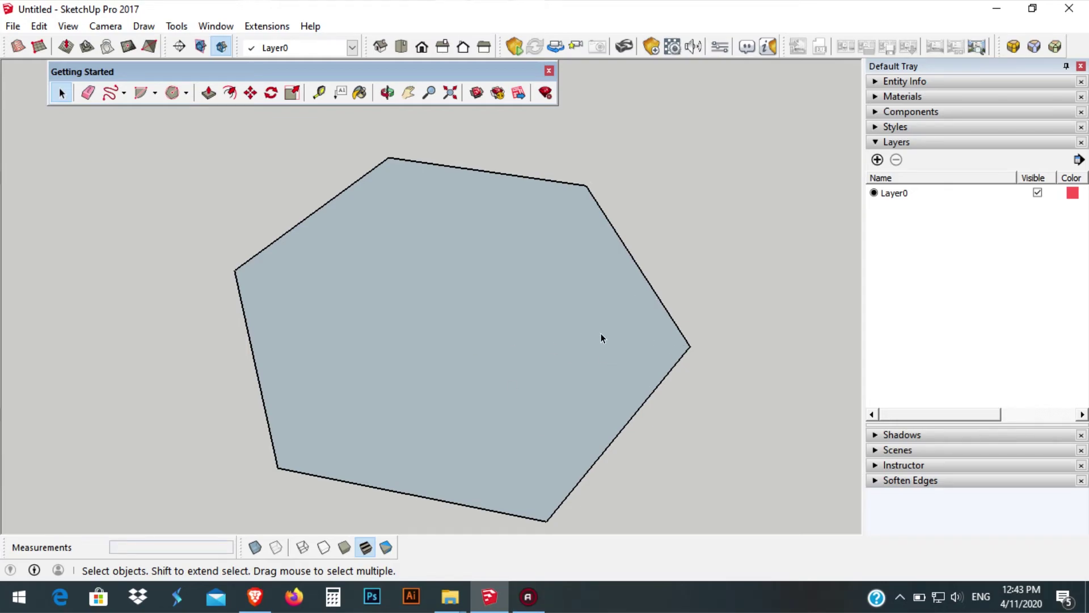
key("l")
left_click(689, 346)
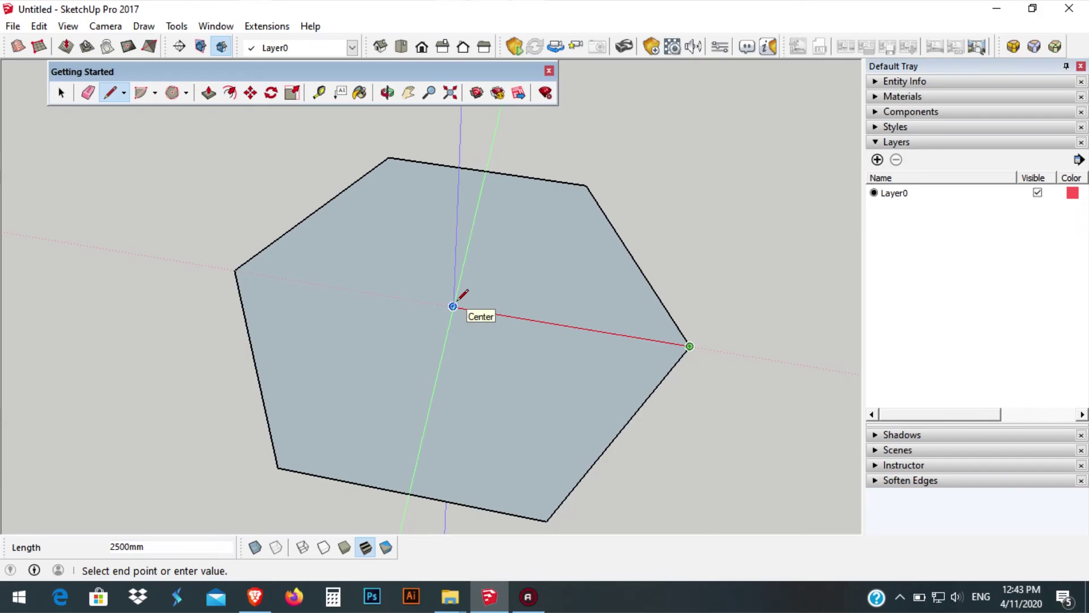
key("space")
scroll(457, 305, "down", 10)
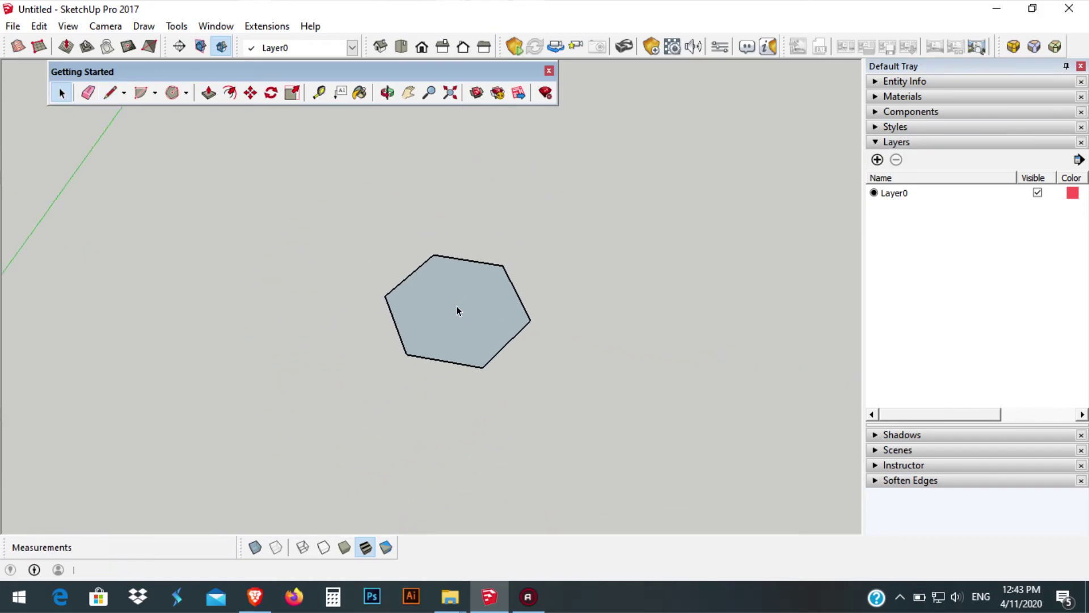
Step: Examine the hexagon up close and in relation to the other drawn shapes
middle_click_drag(325, 278, 308, 200)
left_click(315, 256)
middle_click_drag(449, 294, 313, 290)
scroll(488, 294, "up", 8)
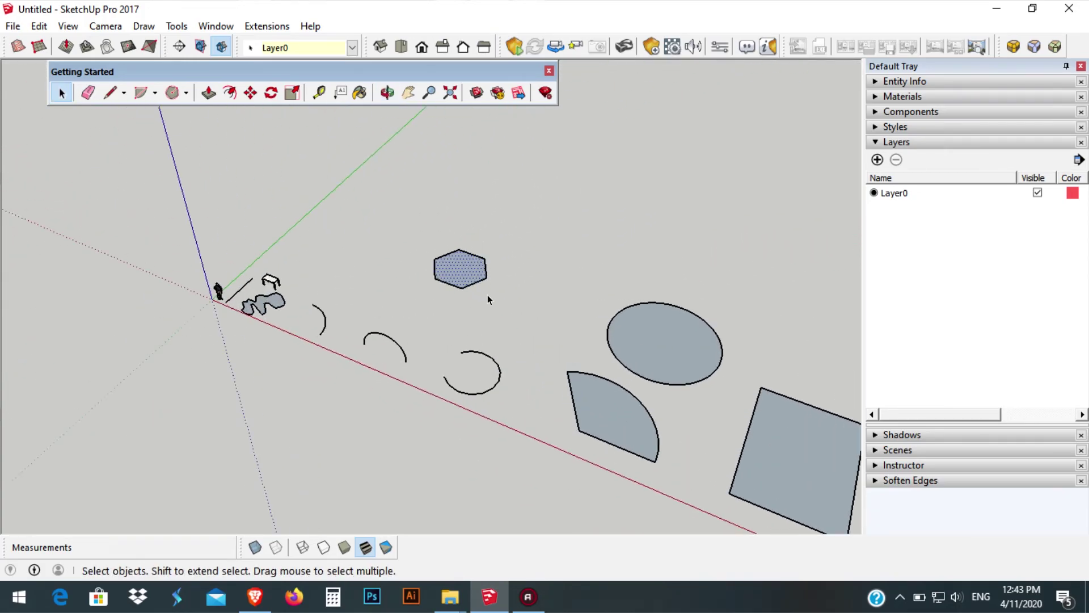
left_click(589, 300)
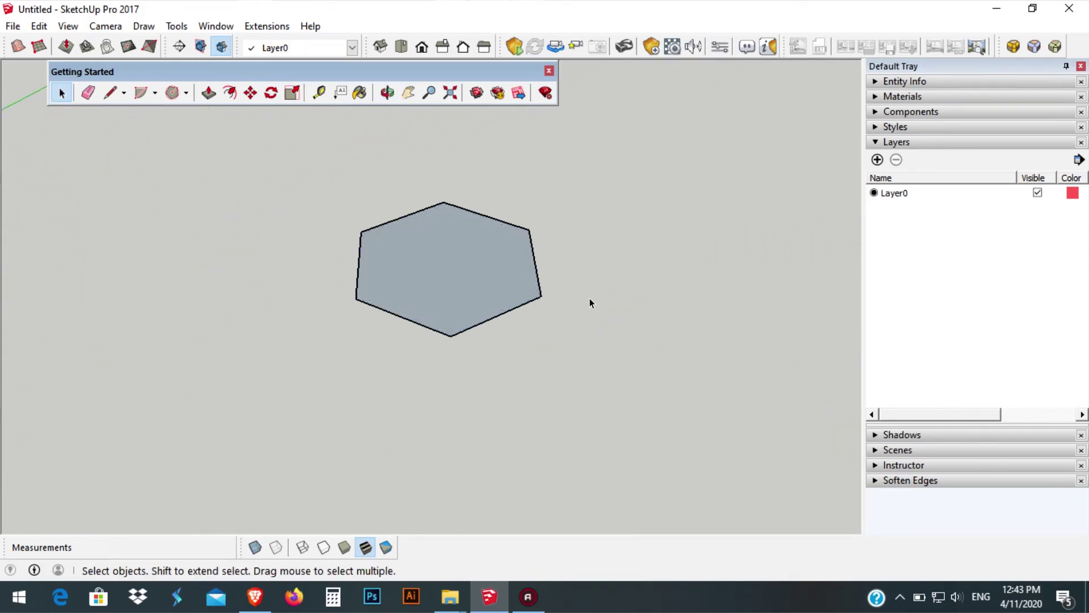
scroll(501, 278, "down", 6)
middle_click_drag(411, 221, 462, 229)
scroll(463, 229, "up", 3)
mouse_move(375, 218)
middle_mouse_down()
mouse_move(513, 221)
mouse_move(383, 216)
middle_mouse_up()
scroll(512, 221, "down", 2)
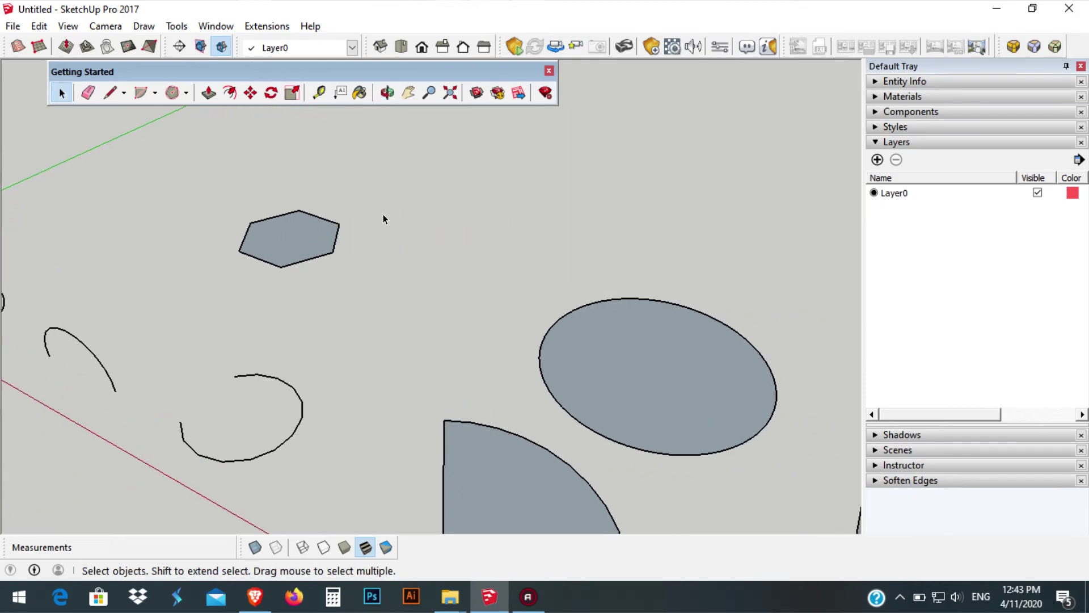
Step: Push/Pull the hexagon face upward by 3000 mm to form a solid prism
left_click(209, 93)
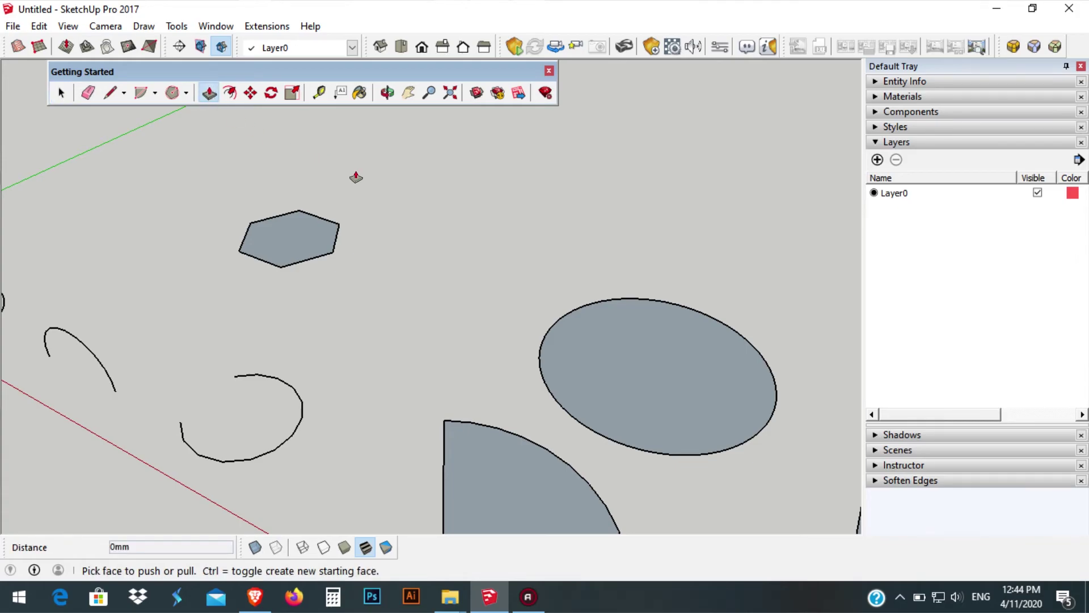
scroll(351, 243, "down", 3)
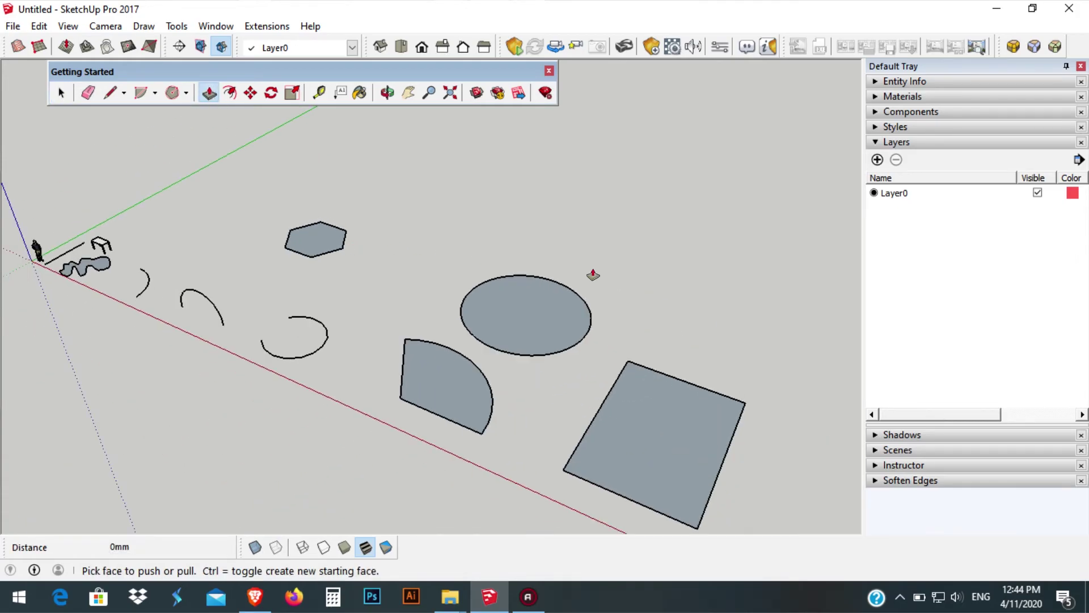
scroll(34, 280, "up", 2)
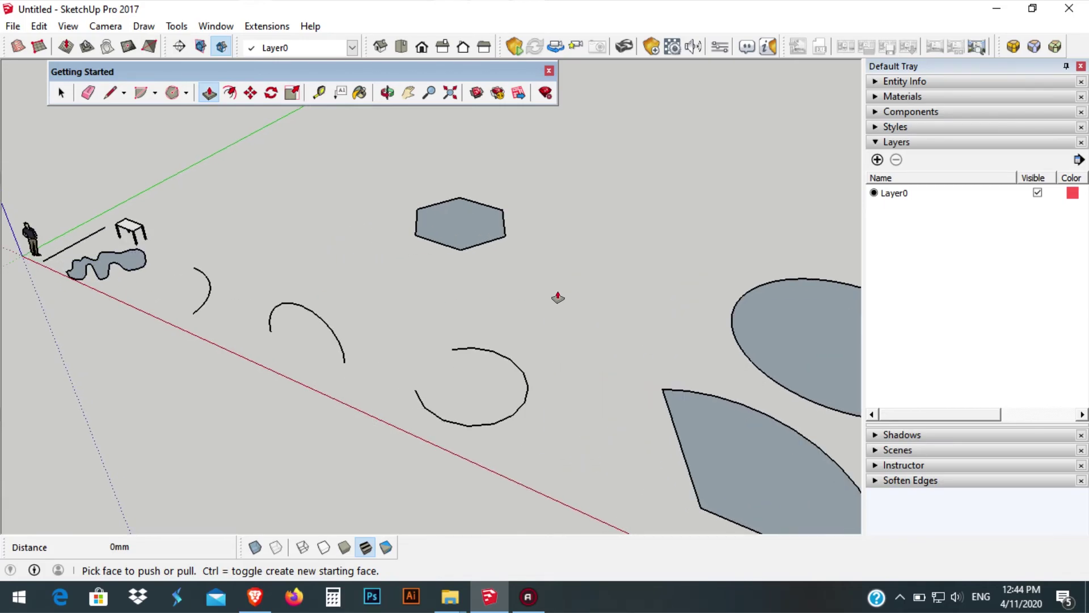
scroll(454, 227, "down", 3)
scroll(474, 237, "up", 5)
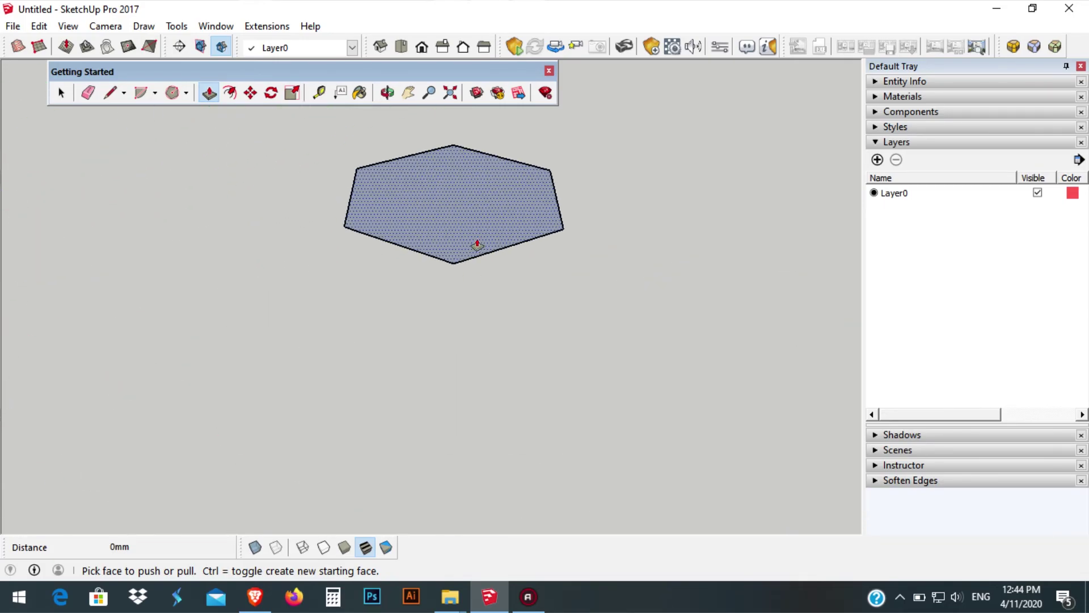
scroll(459, 198, "up", 4)
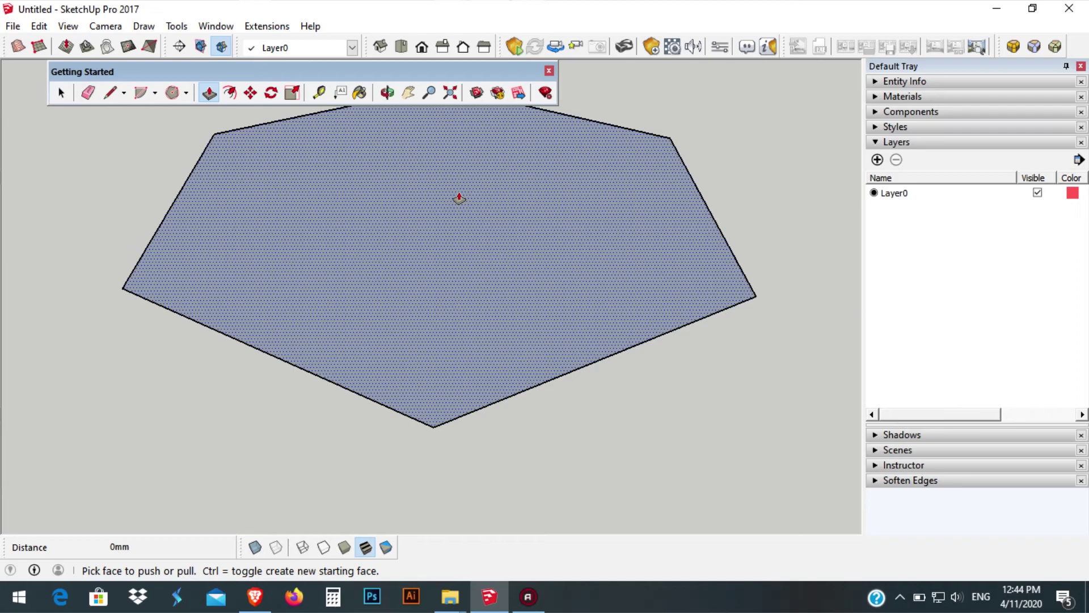
scroll(459, 198, "down", 12)
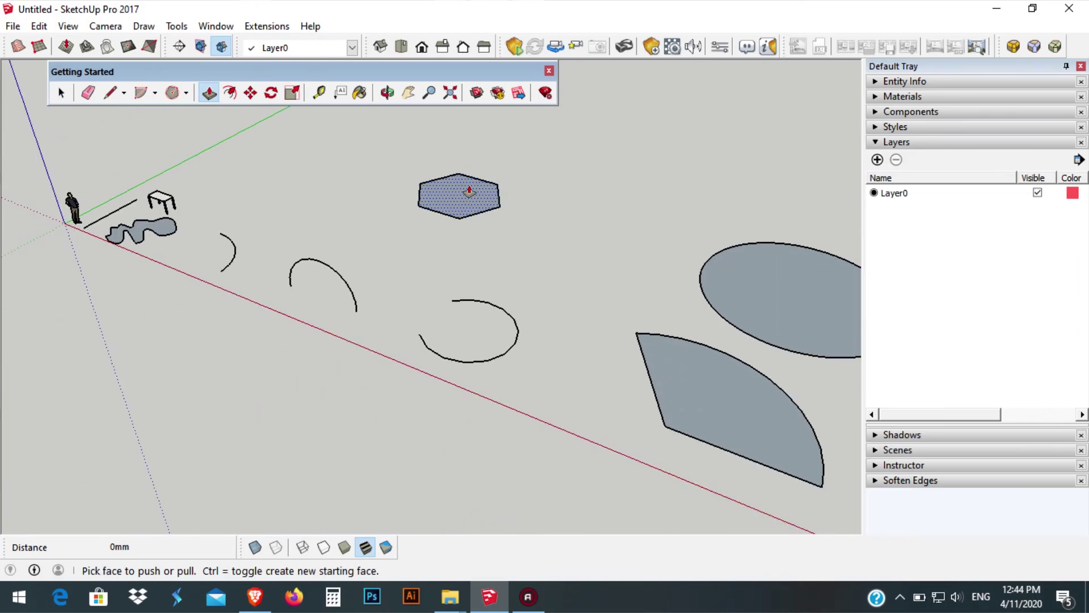
scroll(457, 127, "up", 5)
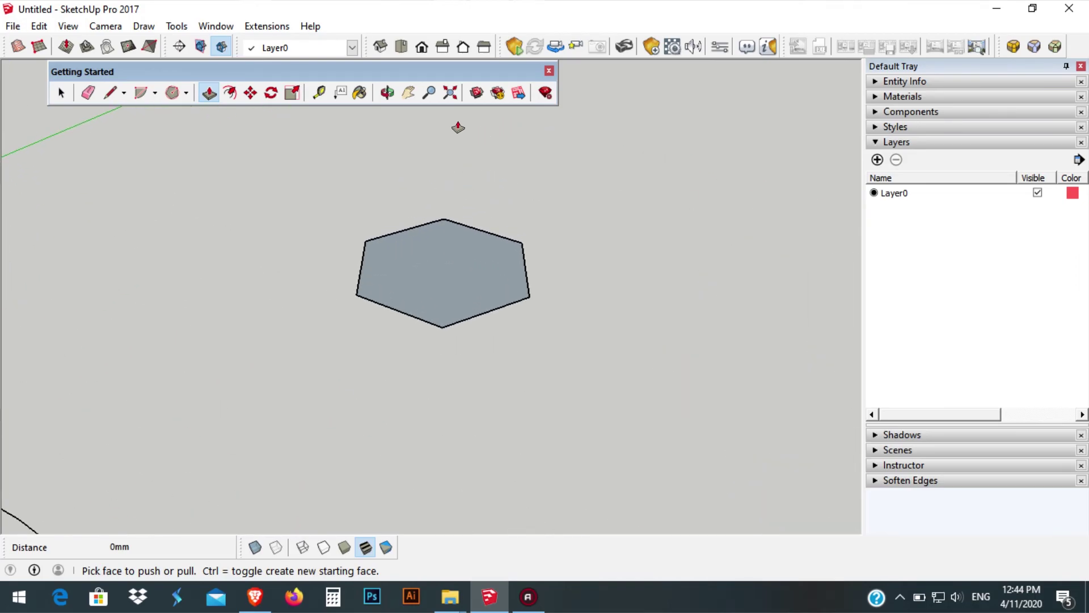
left_click(438, 287)
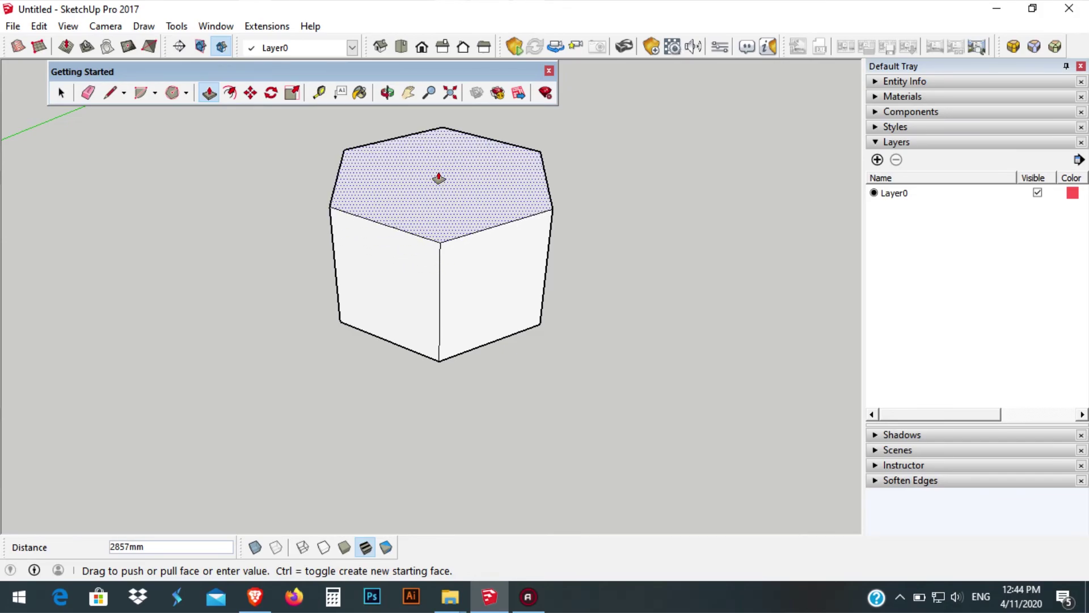
type("3000")
key("Return")
key("space")
scroll(441, 172, "down", 5)
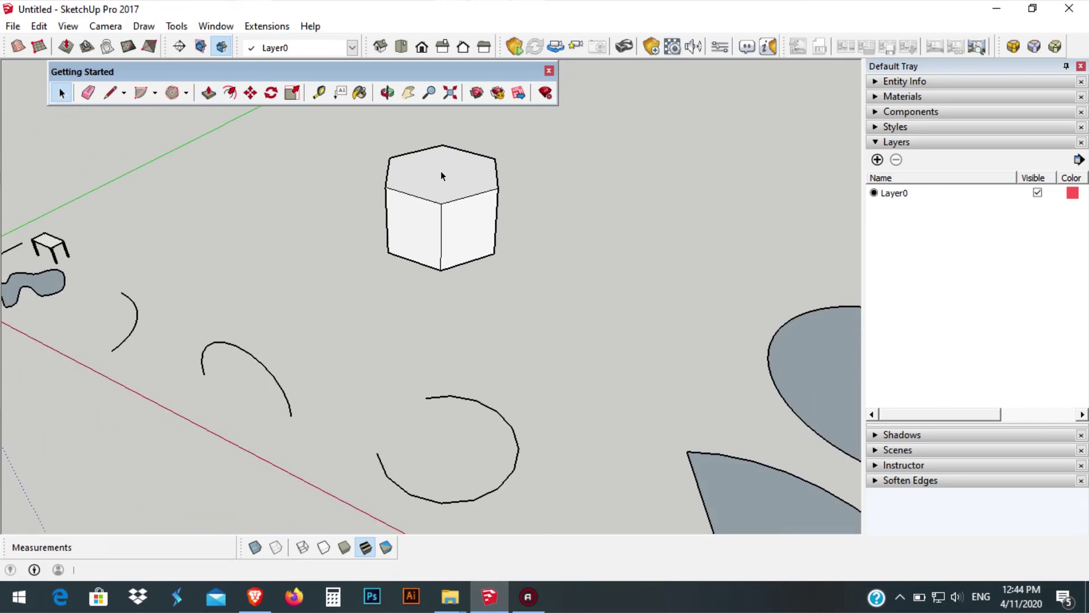
Step: Push/Pull the closed freehand shape beside the table upward by 1500 mm
mouse_move(406, 195)
middle_mouse_down()
mouse_move(139, 196)
mouse_move(717, 322)
mouse_move(403, 263)
mouse_move(701, 365)
middle_mouse_up()
scroll(345, 281, "up", 9)
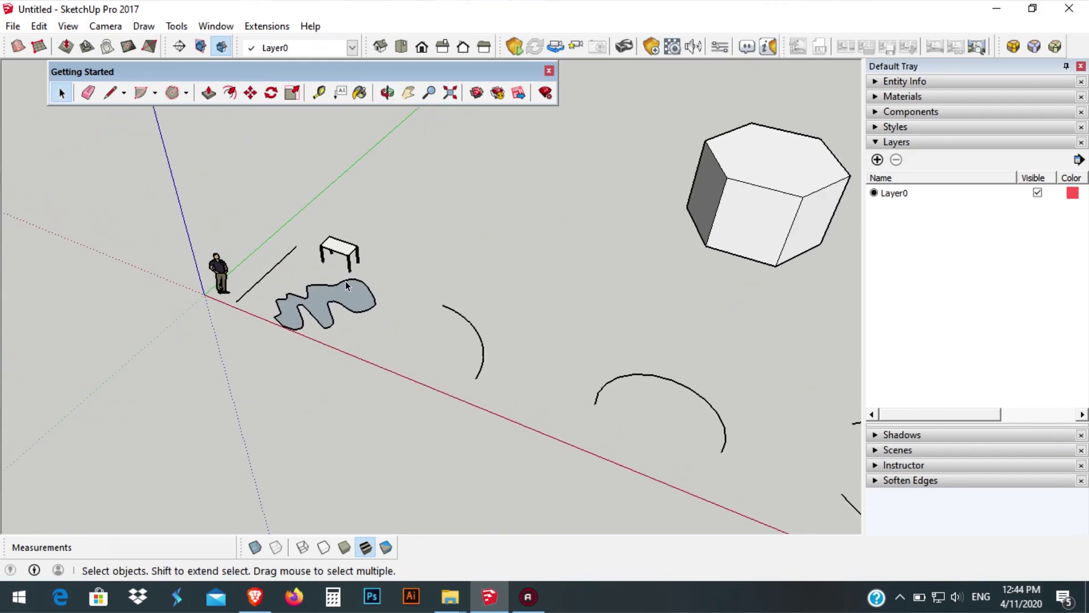
key("p")
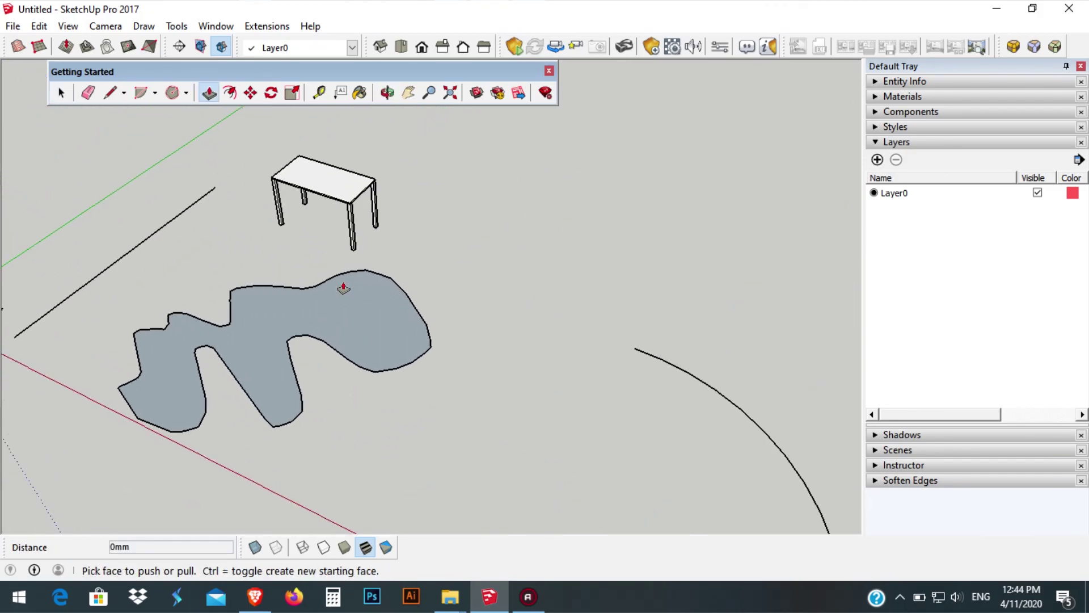
left_click(376, 327)
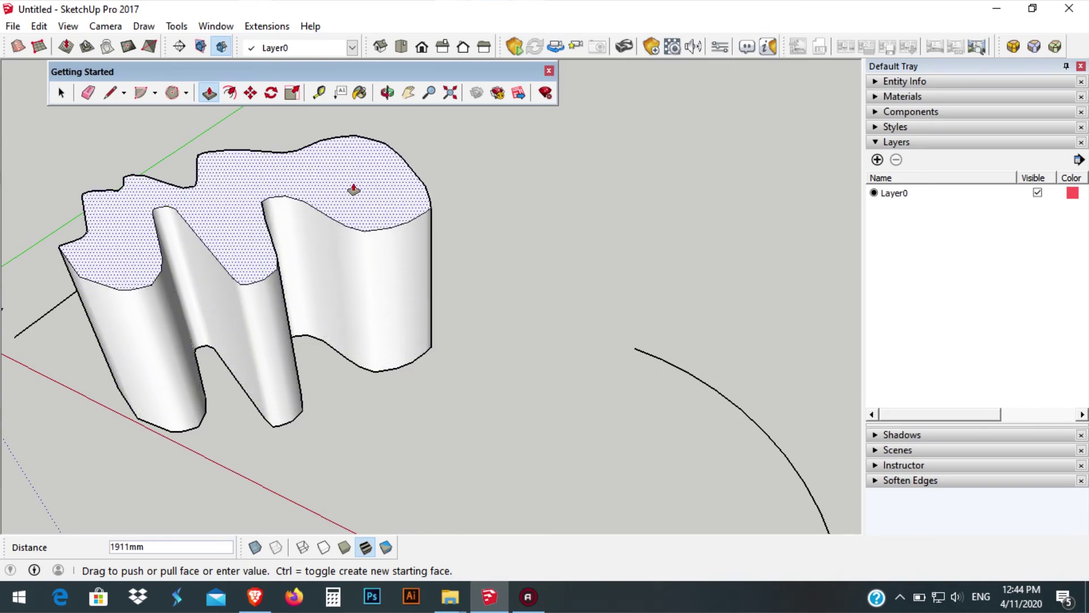
type("1500")
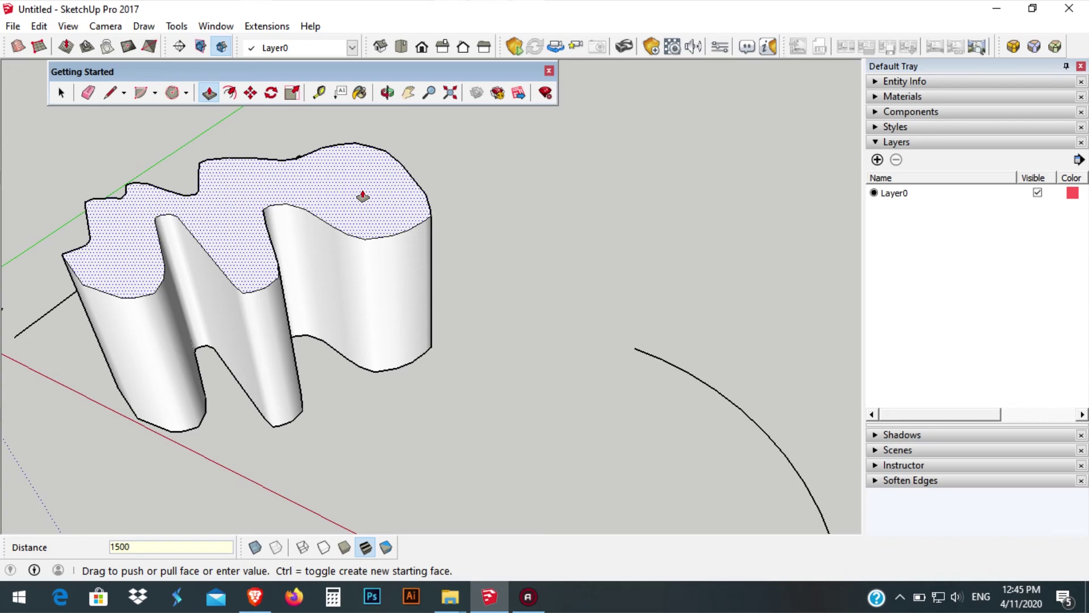
key("Return")
key("space")
scroll(367, 220, "down", 6)
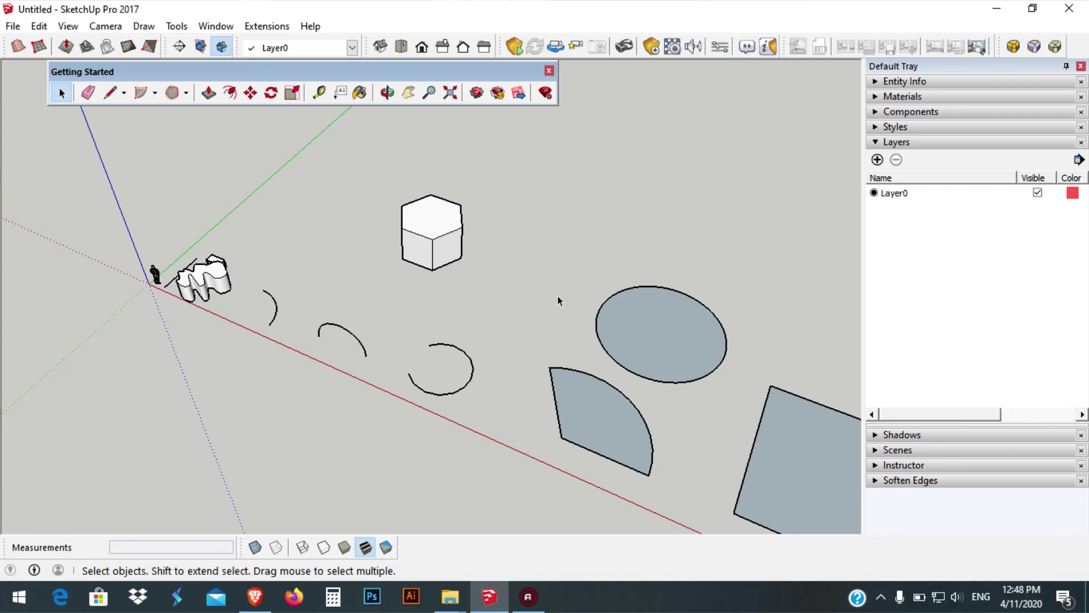
Step: Move the table away from the extruded freehand shape onto open ground, farther from the red axis
middle_click_drag(263, 243, 445, 349, "shift")
scroll(357, 332, "up", 10)
scroll(339, 305, "down", 6)
left_click_drag(233, 187, 385, 375)
left_click(344, 249)
middle_click_drag(340, 244, 608, 309, "shift")
scroll(608, 309, "down", 4)
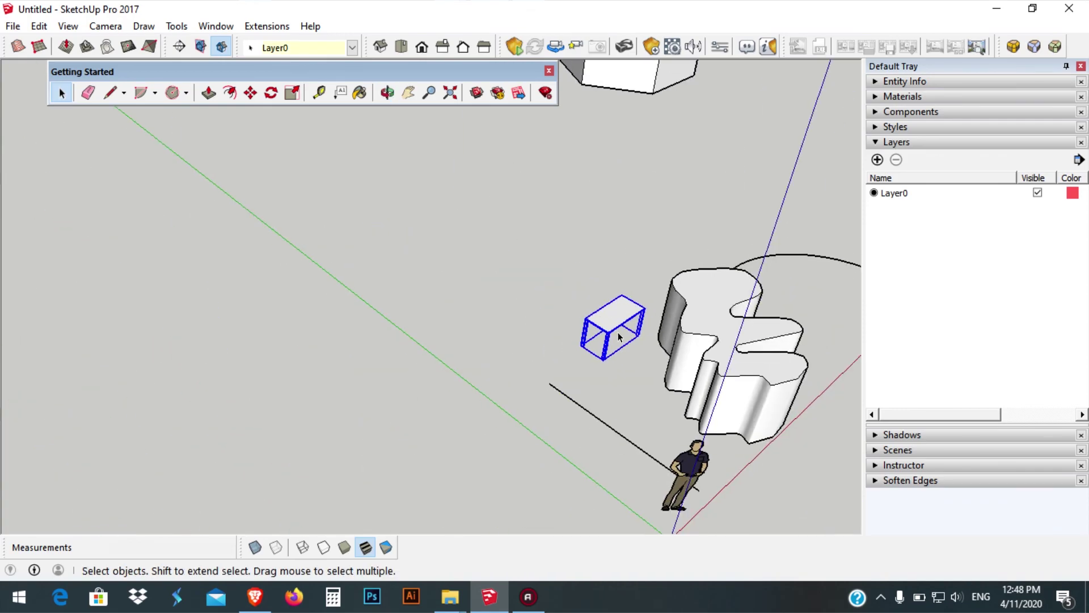
key("m")
left_click(561, 347)
left_click(409, 215)
key("space")
scroll(451, 192, "up", 8)
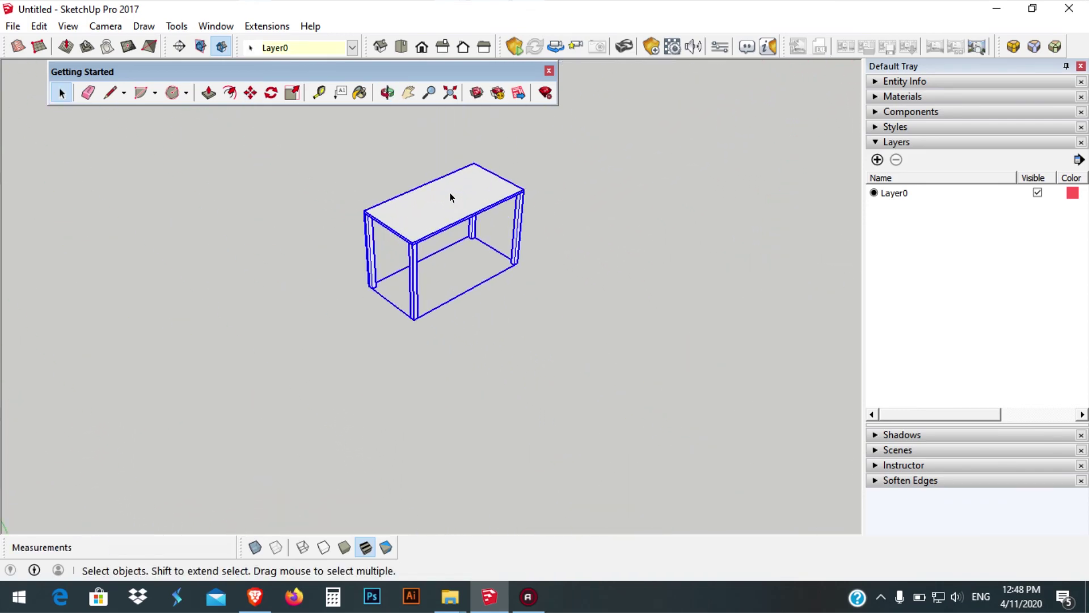
middle_click_drag(431, 294, 693, 311)
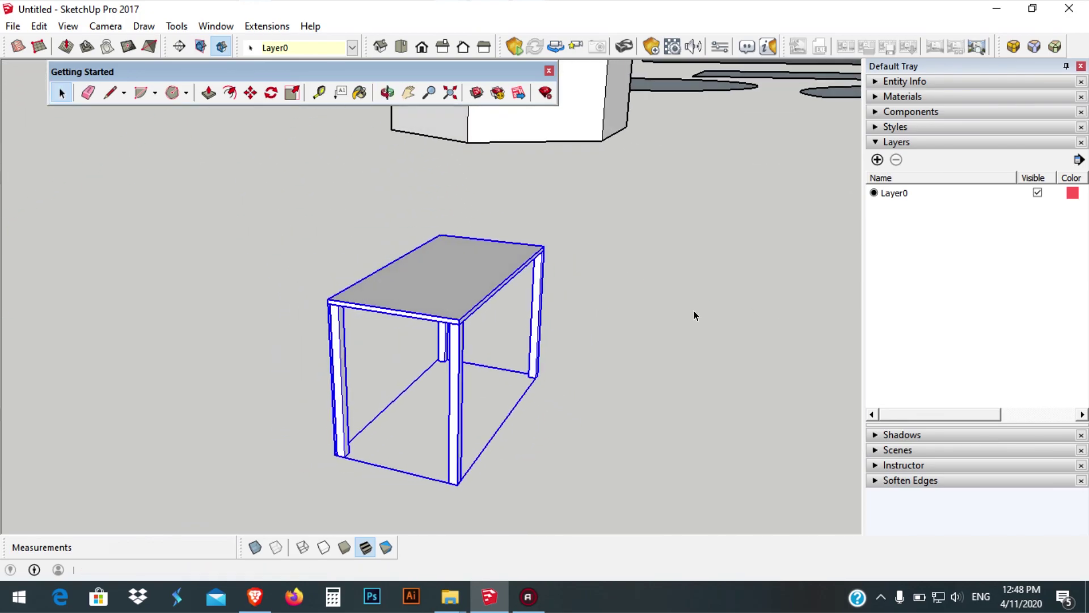
scroll(408, 277, "down", 6)
middle_click_drag(407, 277, 423, 278)
scroll(424, 283, "up", 5)
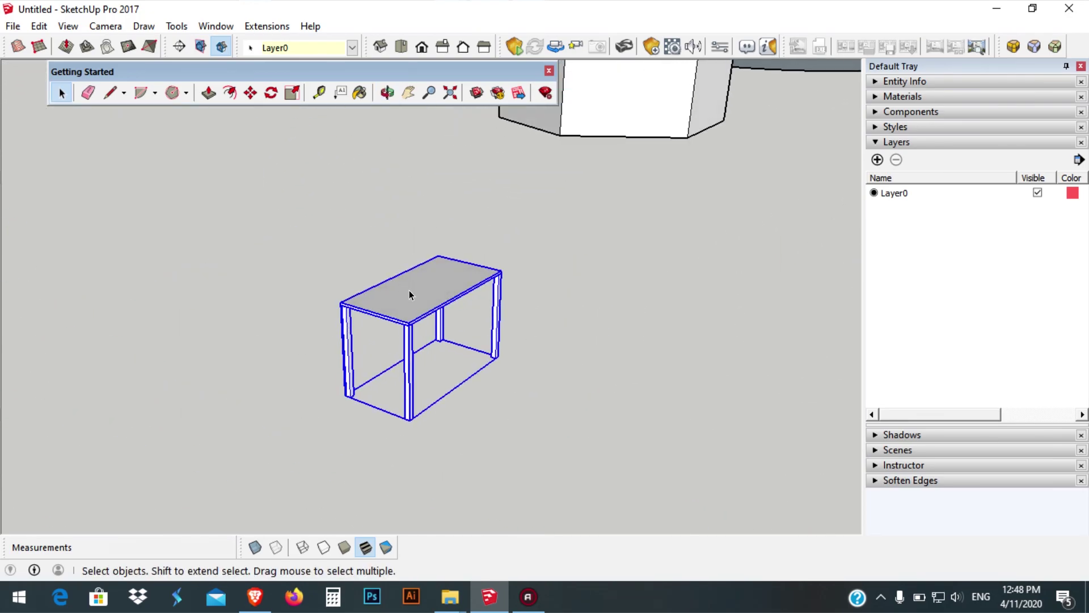